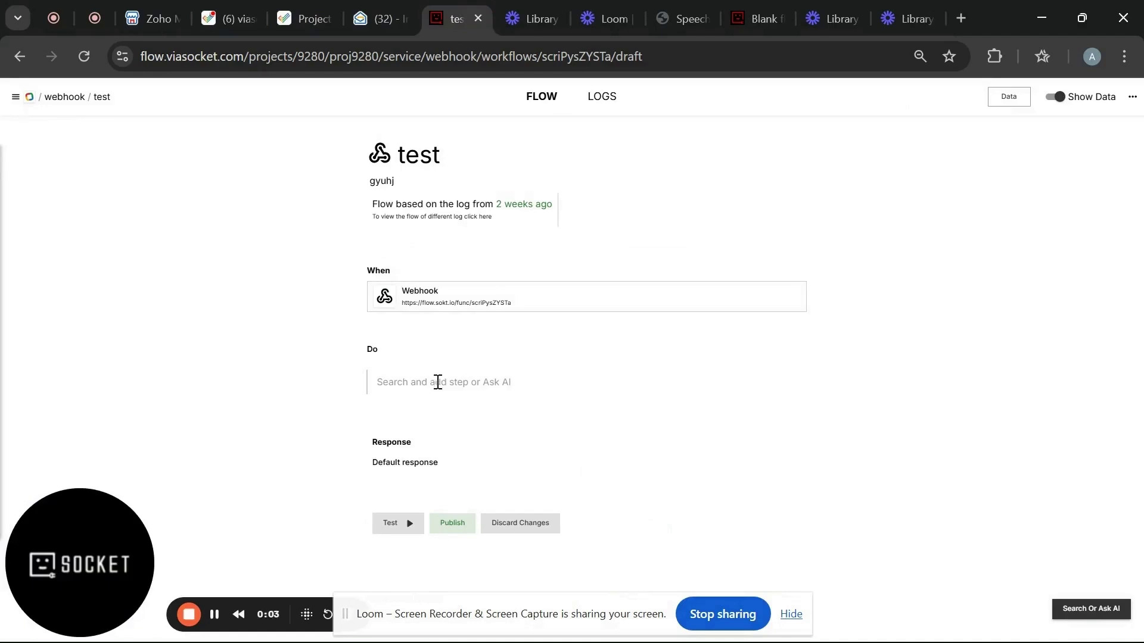
Search the flow's Do step for 'zoho projects' to list its Zoho Projects actions
{"action": "left_click", "coordinate": [438, 383]}
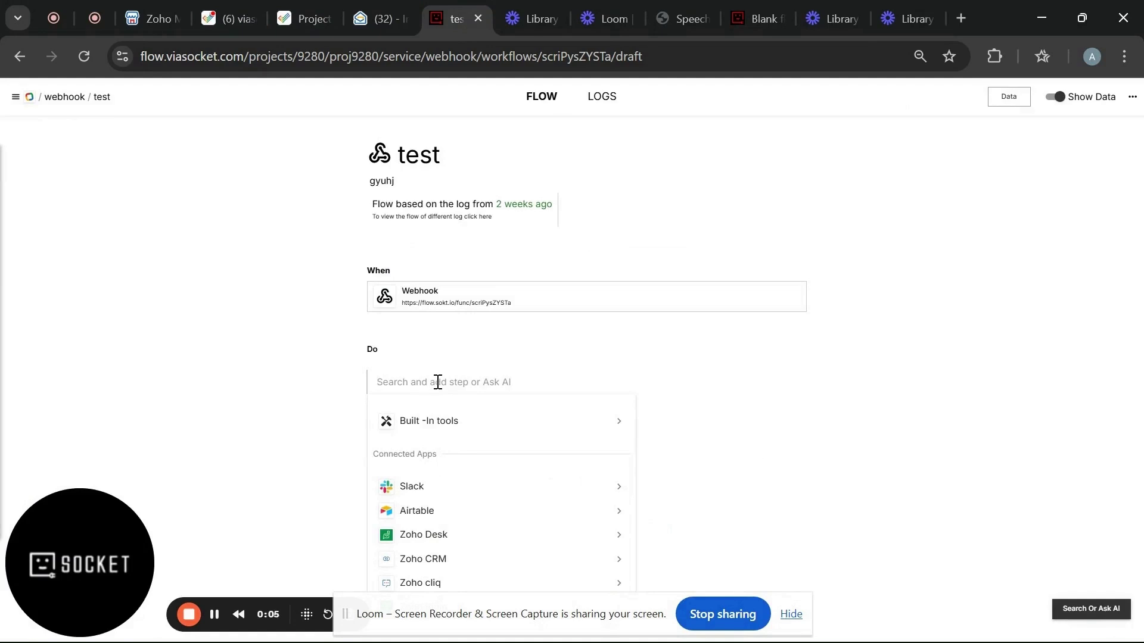
{"action": "type", "text": "zoho pro"}
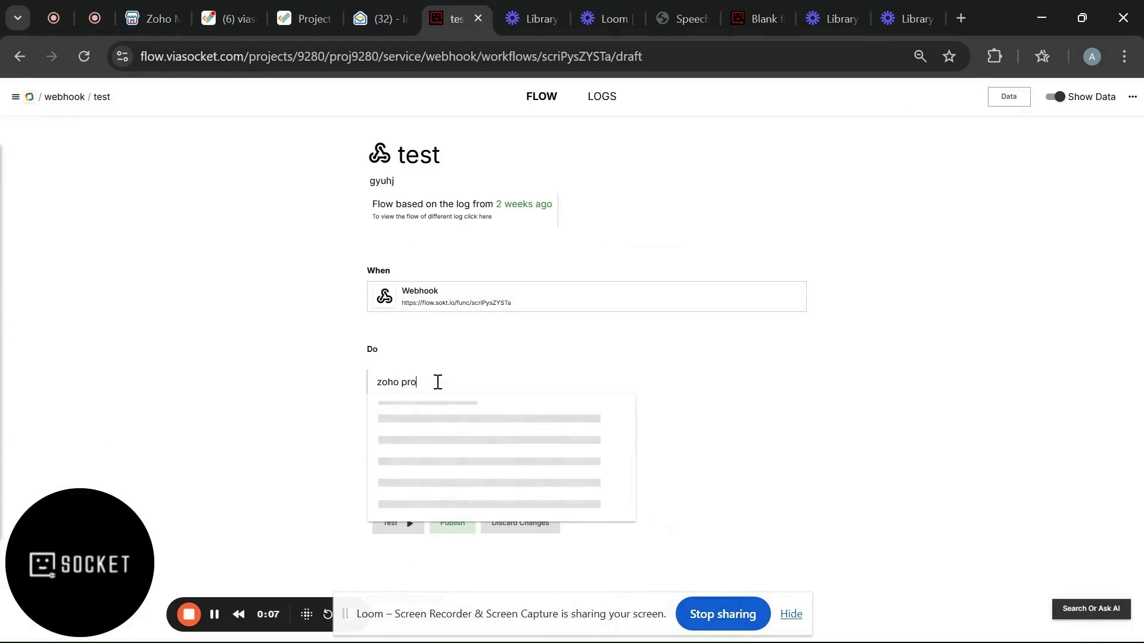
{"action": "type", "text": "jects"}
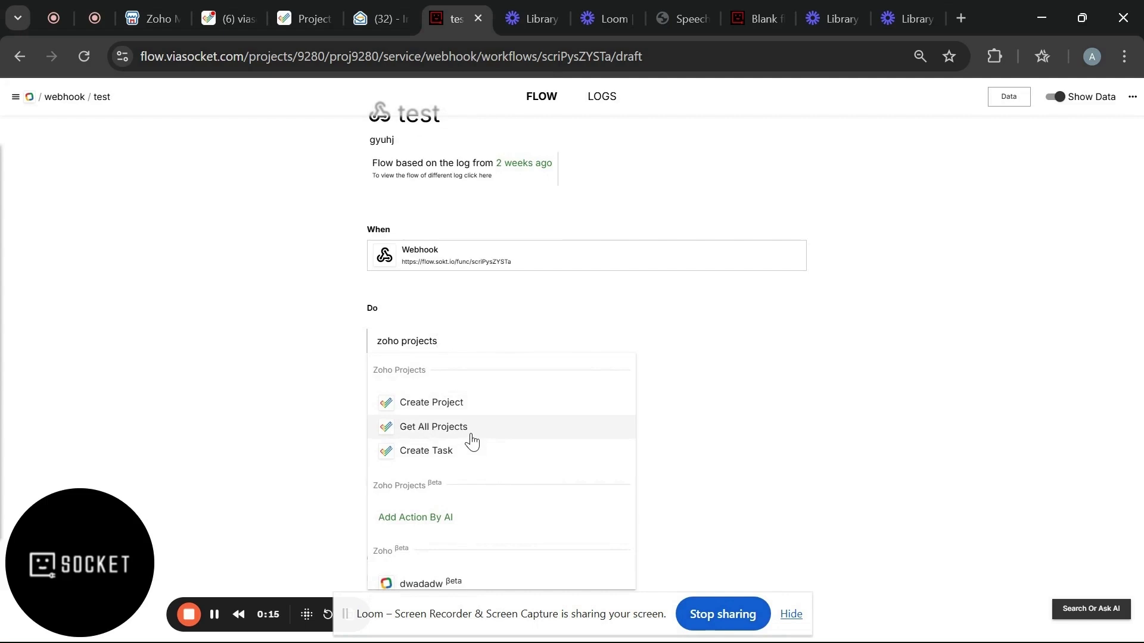
Add Get All Projects as the first step and pick the US (.com) domain for a new connection
{"action": "left_click", "coordinate": [471, 441]}
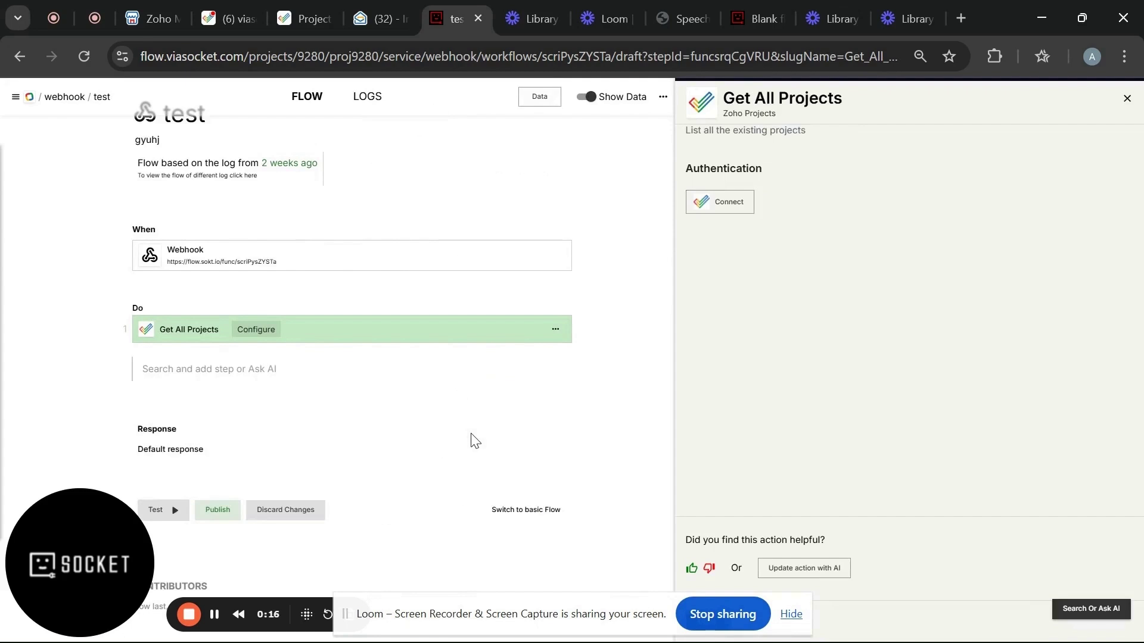
{"action": "left_click", "coordinate": [717, 204]}
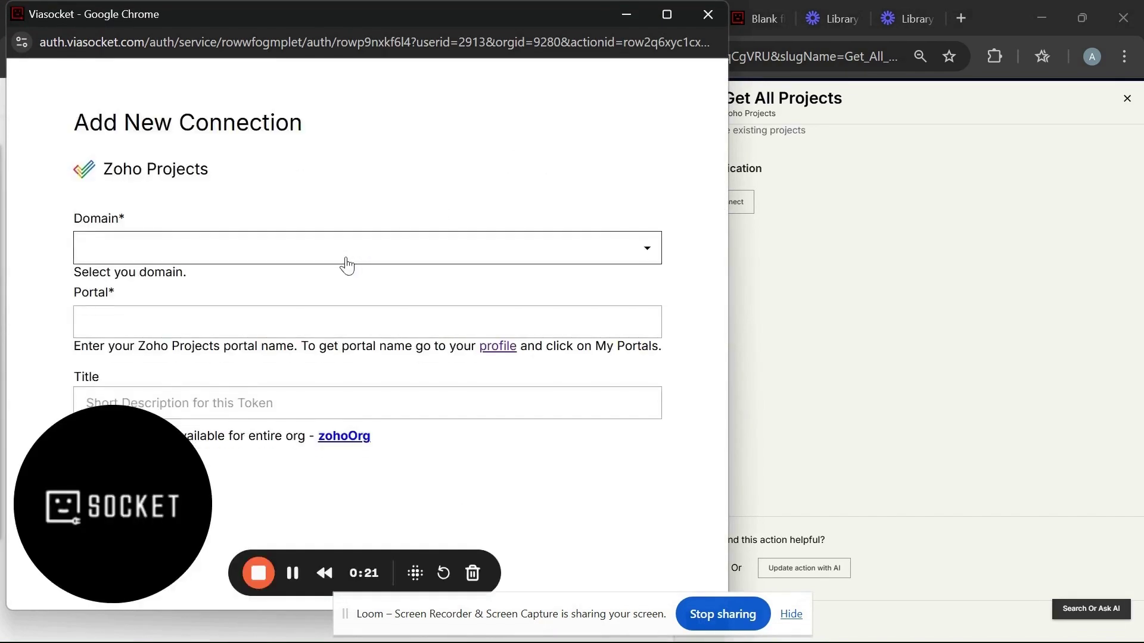
{"action": "left_click", "coordinate": [358, 252]}
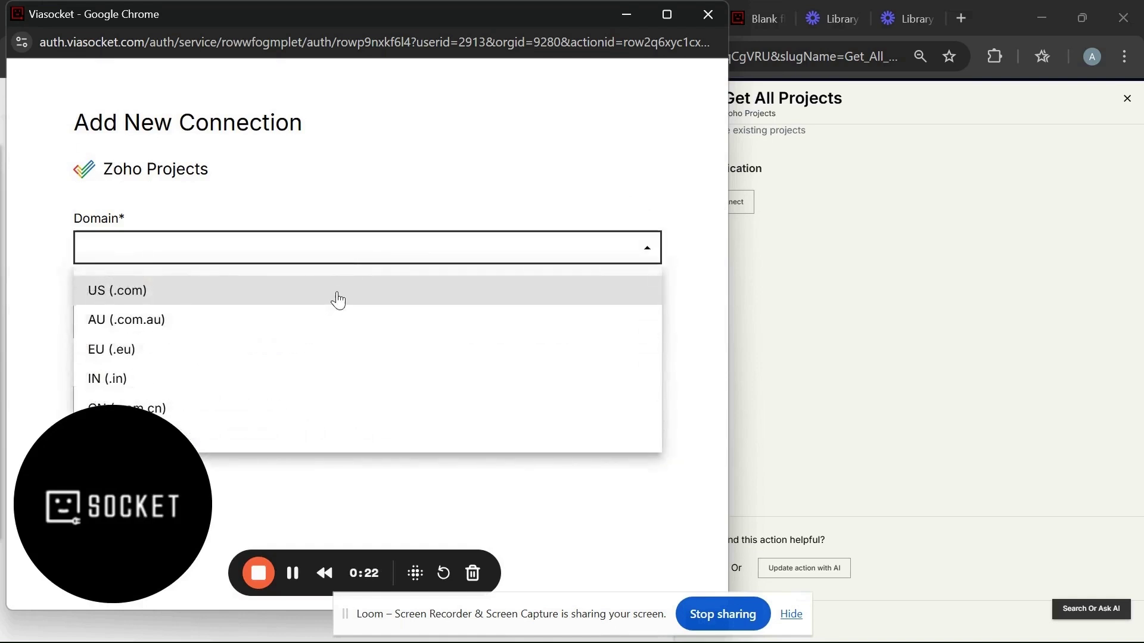
{"action": "left_click", "coordinate": [339, 299]}
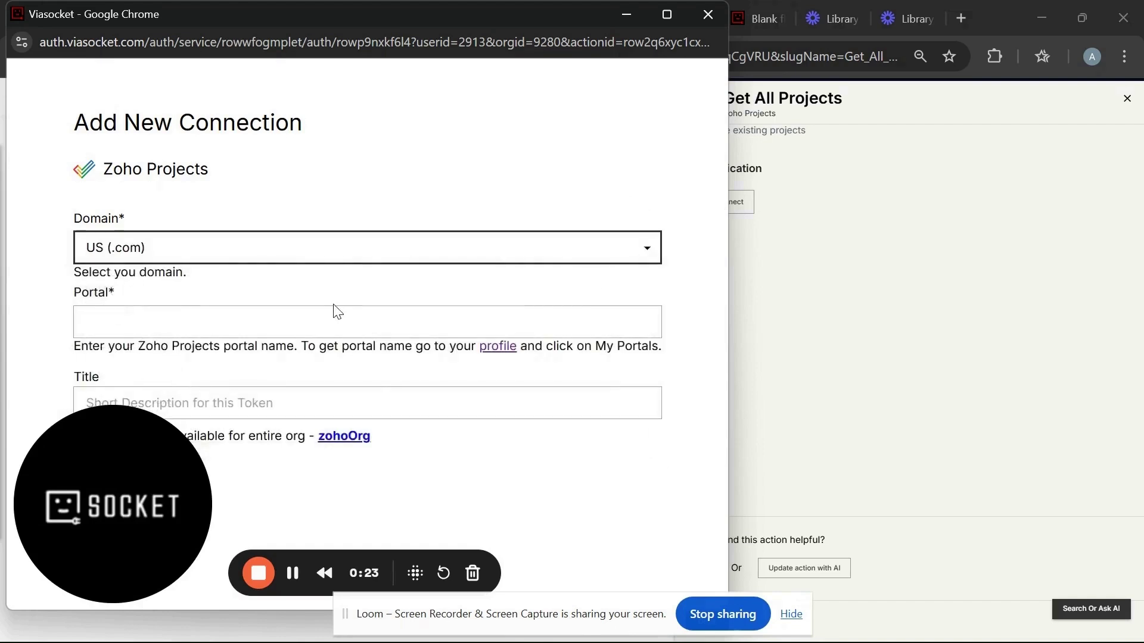
Enter portal viasocketdotcom, maximize the popup and authenticate the Zoho Projects connection
{"action": "left_click", "coordinate": [333, 307]}
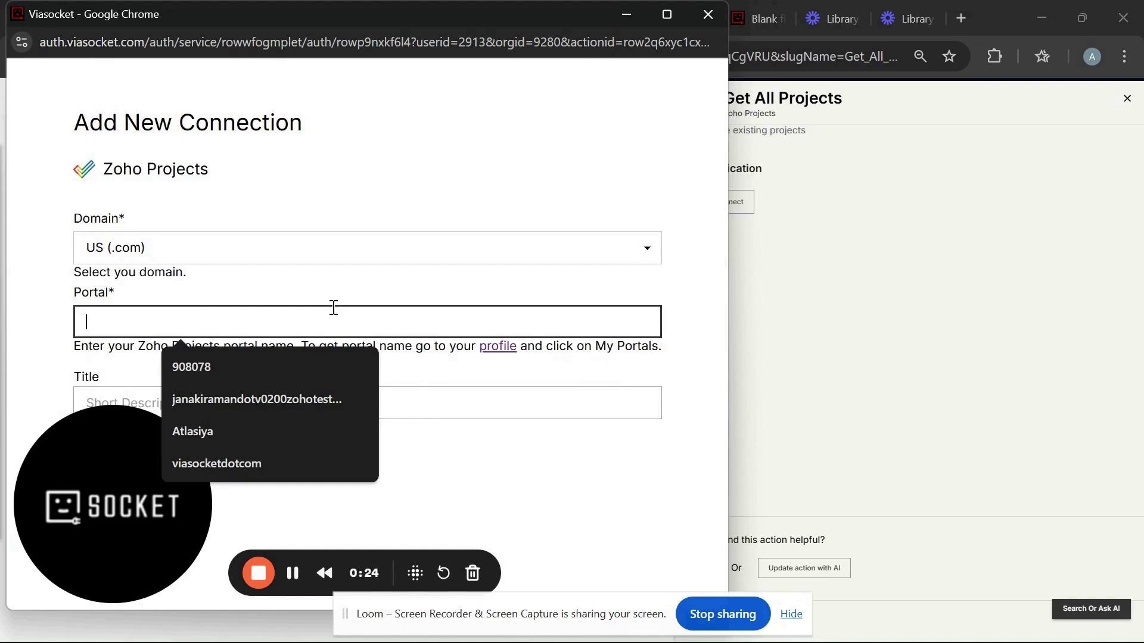
{"action": "left_click", "coordinate": [251, 463]}
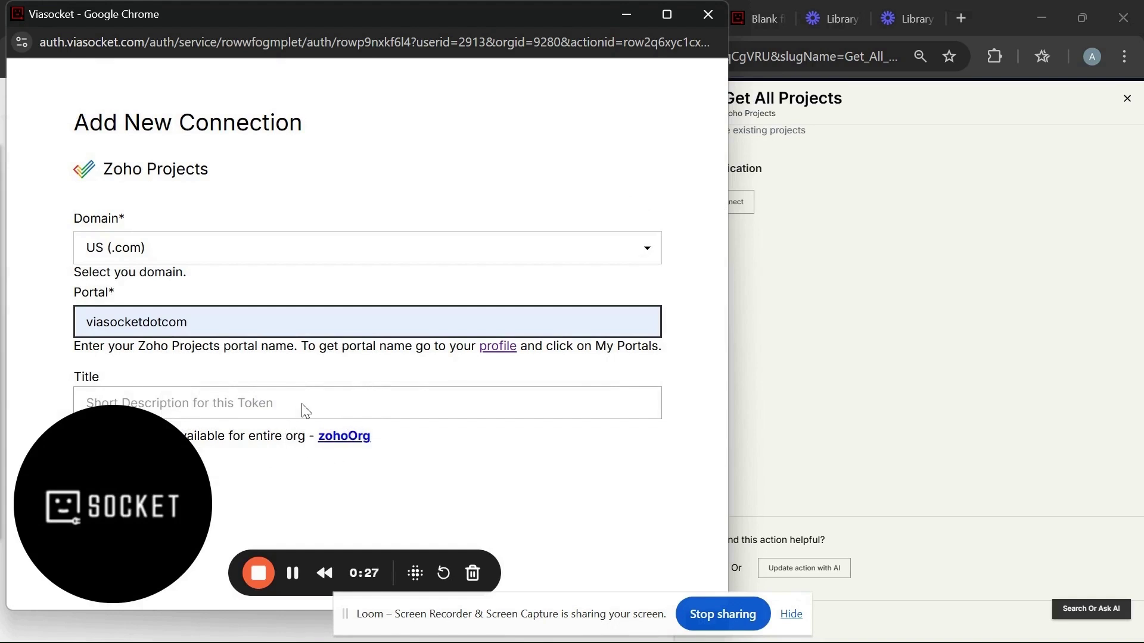
{"action": "left_click", "coordinate": [669, 17]}
{"action": "left_click", "coordinate": [357, 479]}
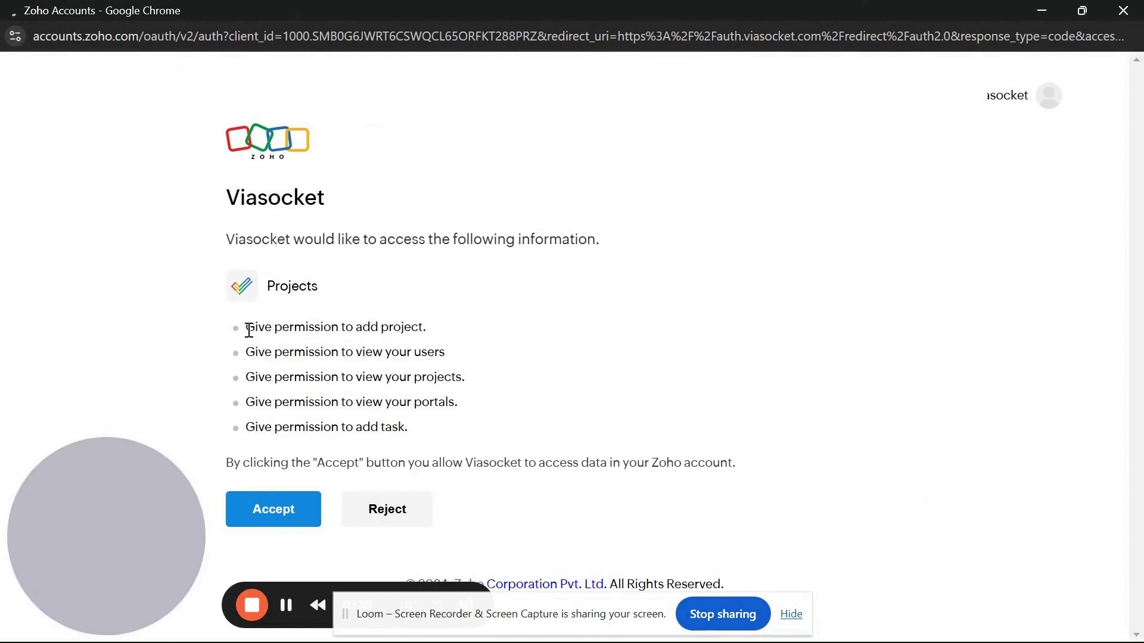
Accept viaSocket's requested Zoho Projects permissions on the Zoho Accounts consent page
{"action": "left_click_drag", "start_coordinate": [245, 427], "coordinate": [398, 426]}
{"action": "left_click", "coordinate": [290, 508]}
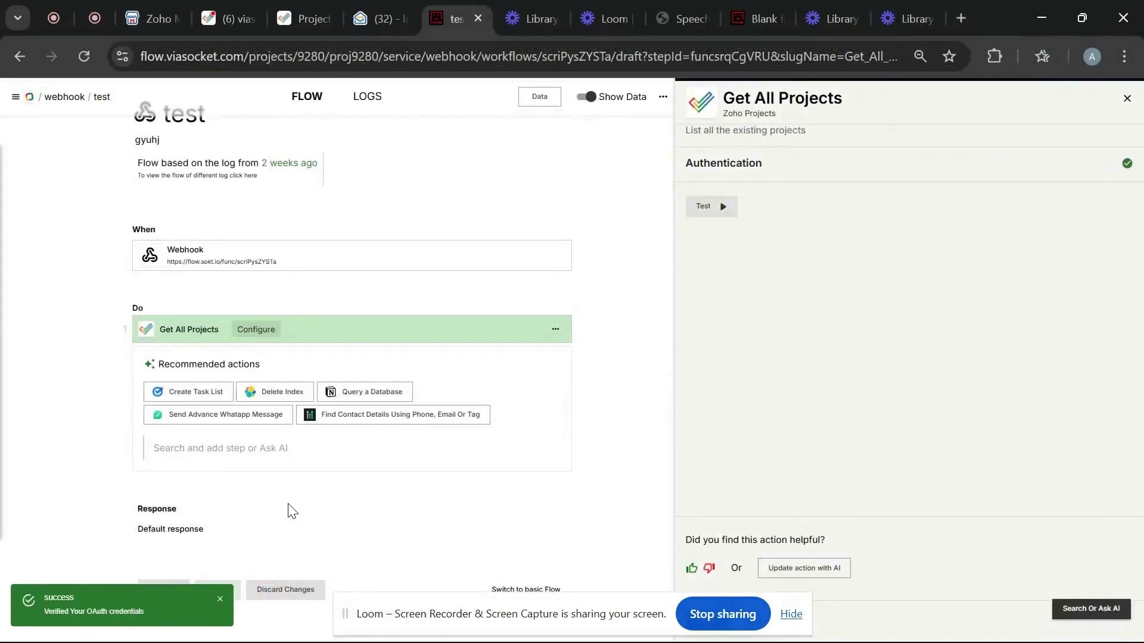
Test the Get All Projects step to get the response listing the projects
{"action": "left_click", "coordinate": [697, 207]}
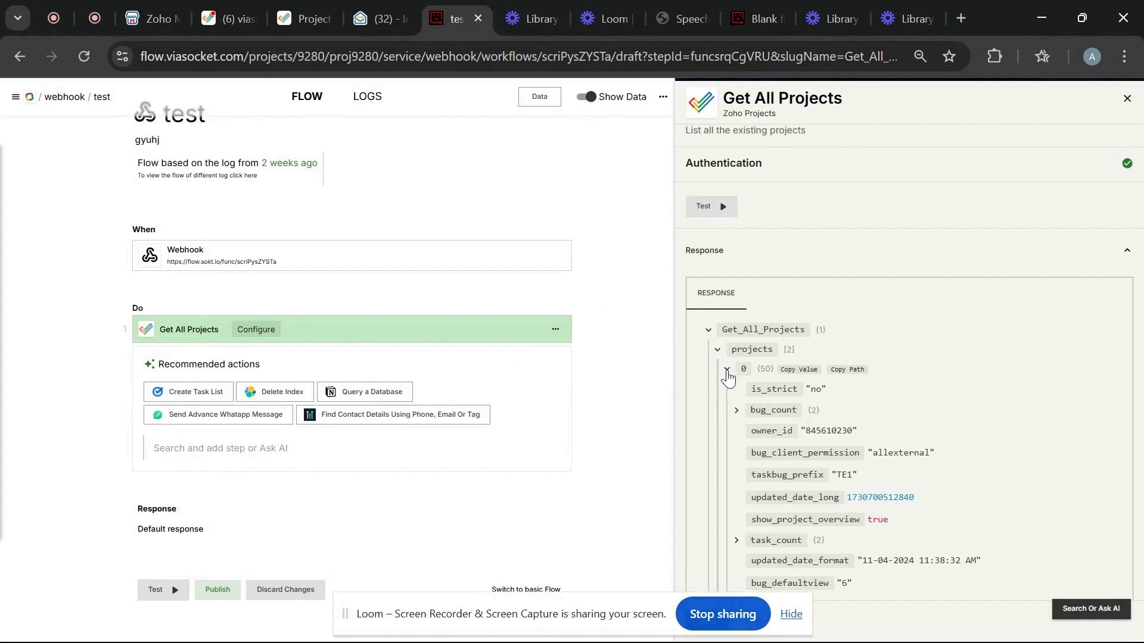
Scroll through the first project's 50 fields in the response, then collapse it
{"action": "scroll", "coordinate": [725, 377], "scroll_direction": "down", "scroll_amount": 2}
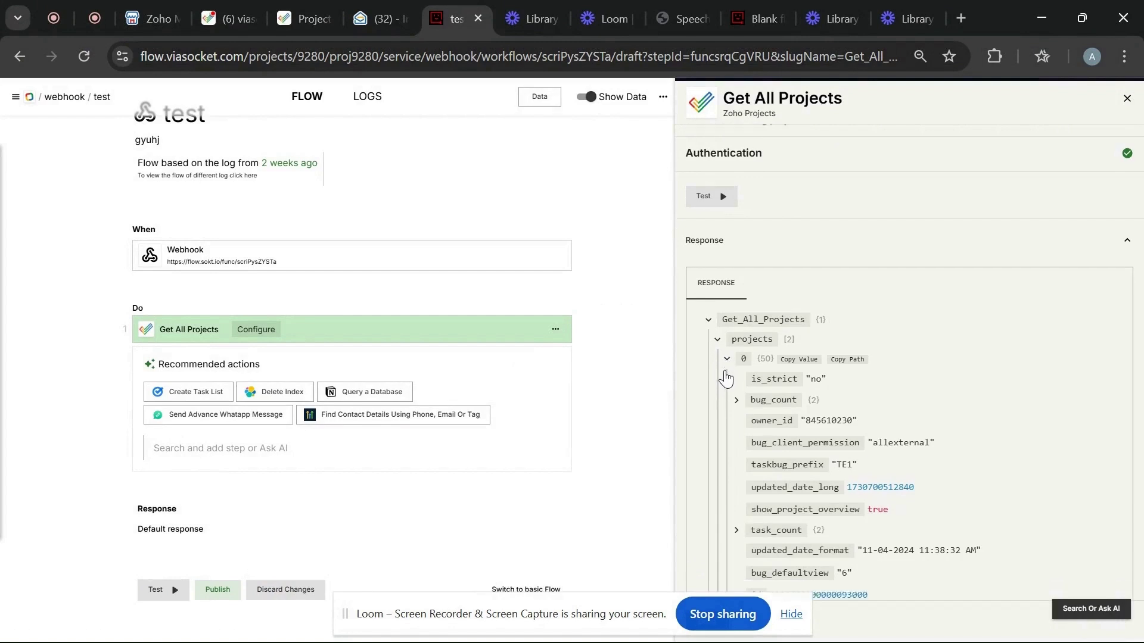
{"action": "scroll", "coordinate": [726, 376], "scroll_direction": "down", "scroll_amount": 1}
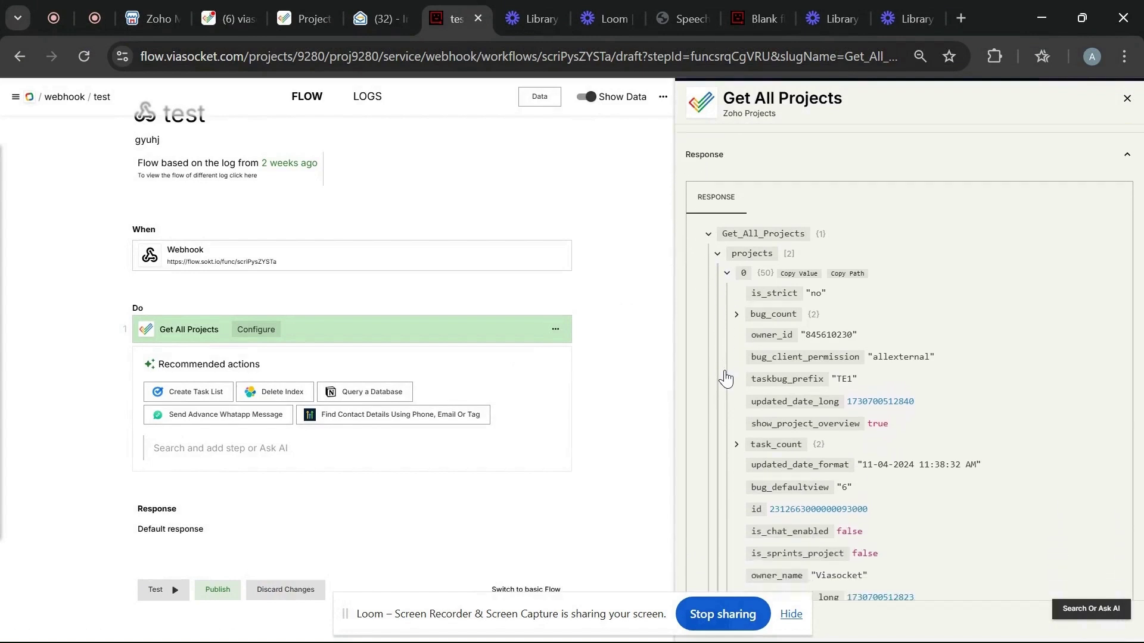
{"action": "scroll", "coordinate": [725, 376], "scroll_direction": "down", "scroll_amount": 1}
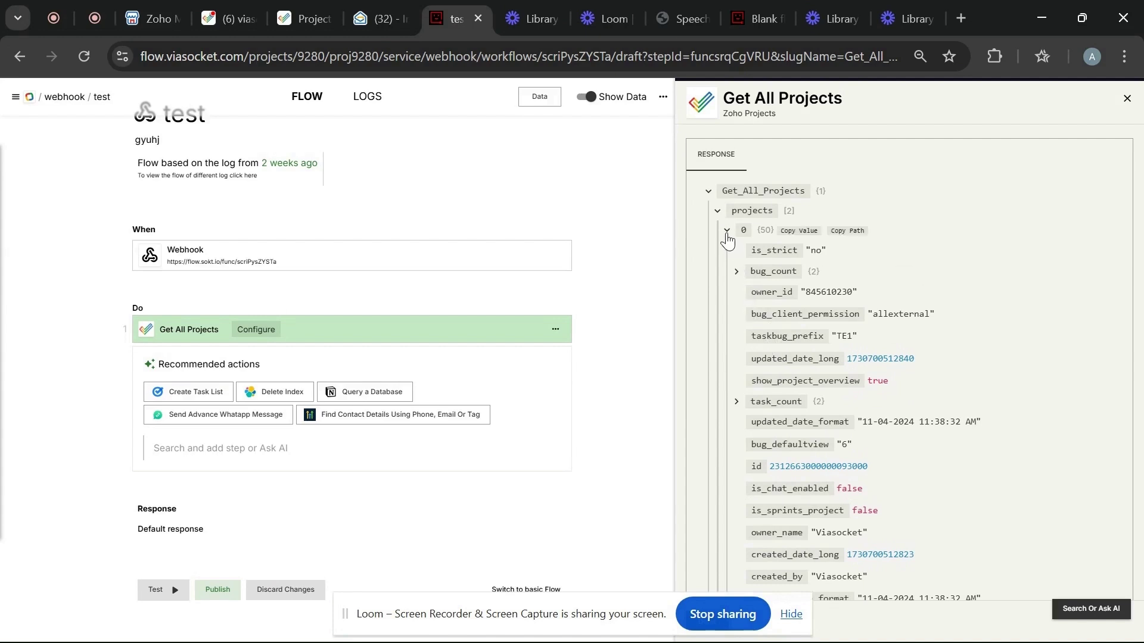
{"action": "left_click", "coordinate": [726, 231]}
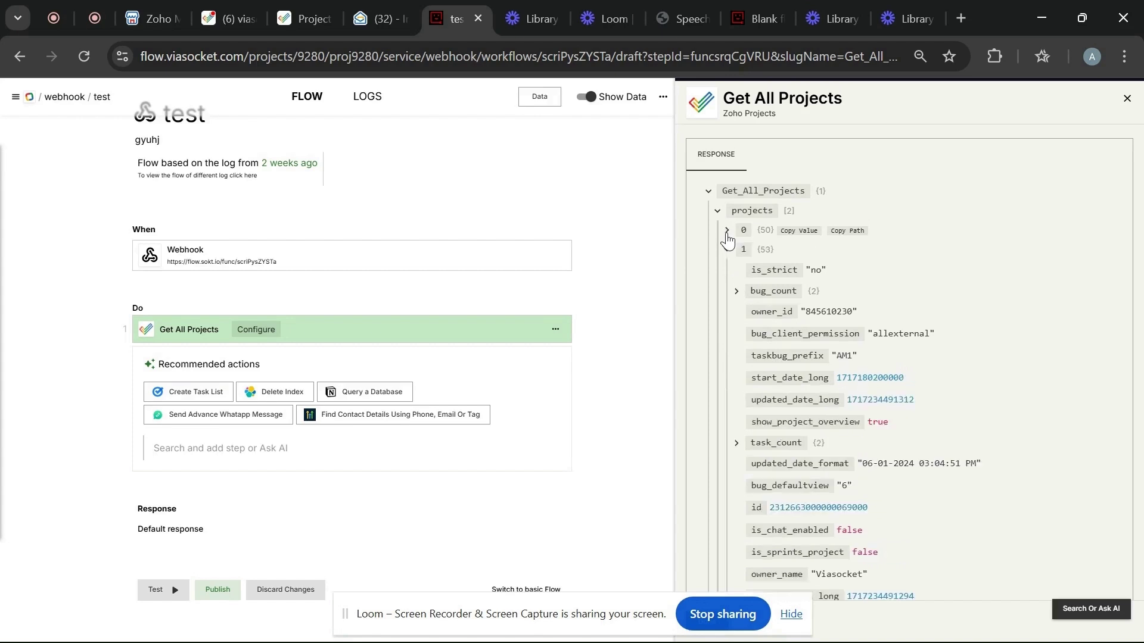
Review the second project's 53 fields and collapse its node
{"action": "scroll", "coordinate": [728, 239], "scroll_direction": "down", "scroll_amount": 1}
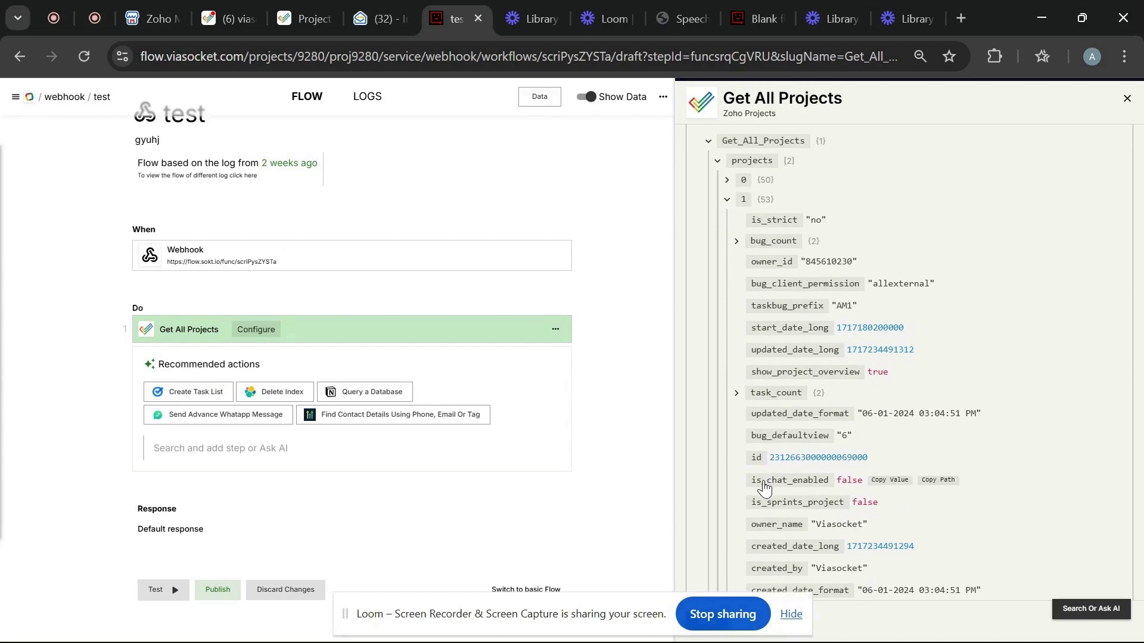
{"action": "scroll", "coordinate": [765, 488], "scroll_direction": "down", "scroll_amount": 2}
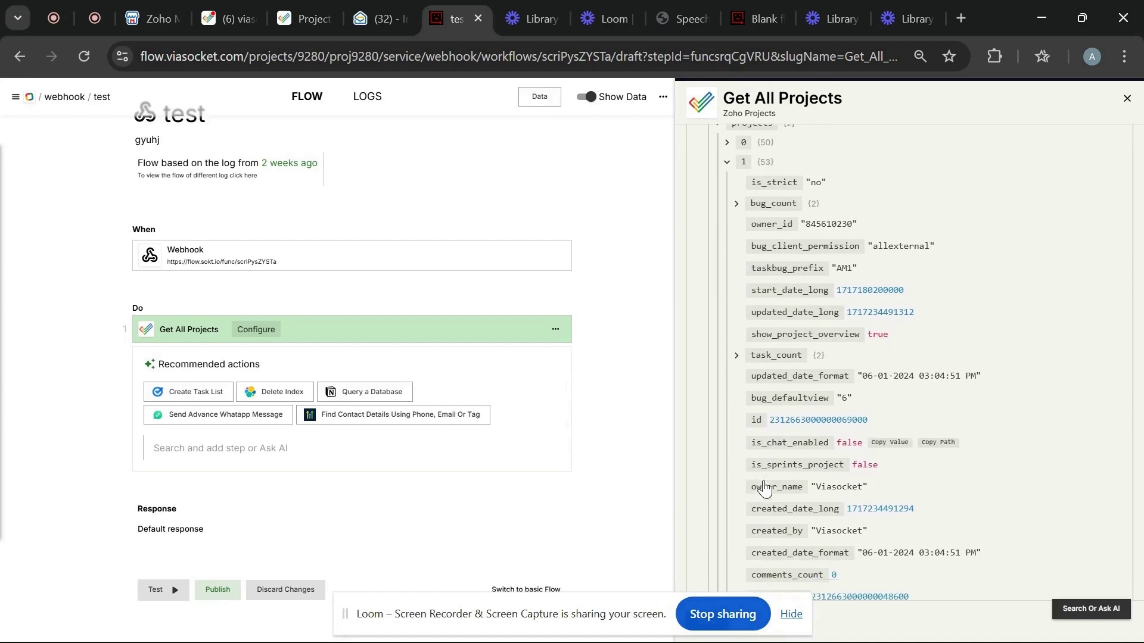
{"action": "scroll", "coordinate": [765, 487], "scroll_direction": "down", "scroll_amount": 1}
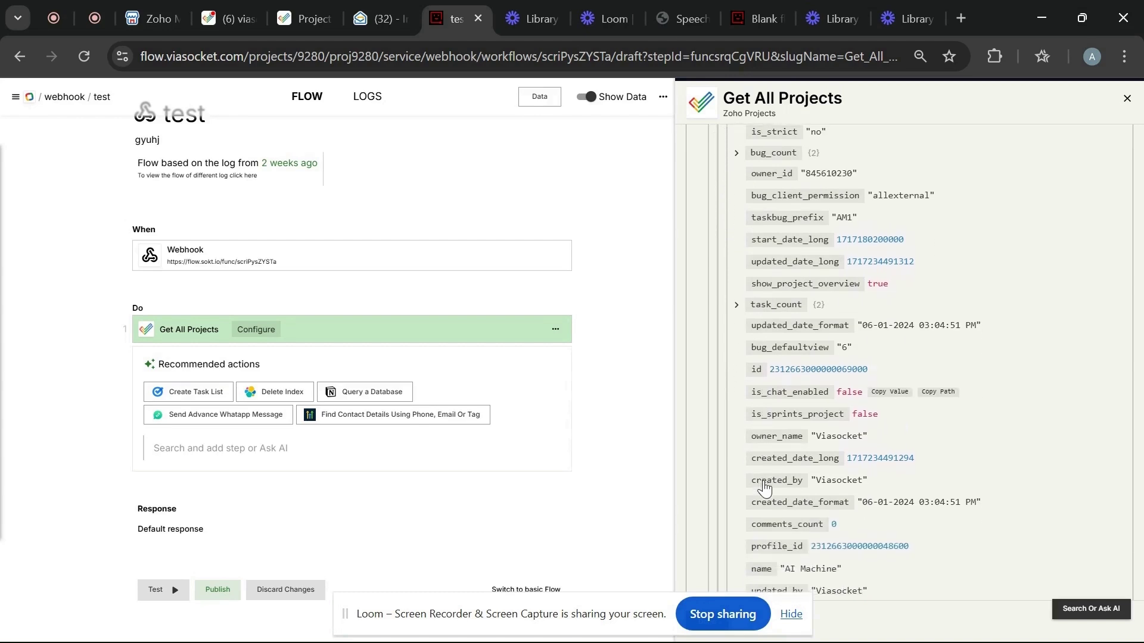
{"action": "scroll", "coordinate": [765, 488], "scroll_direction": "down", "scroll_amount": 1}
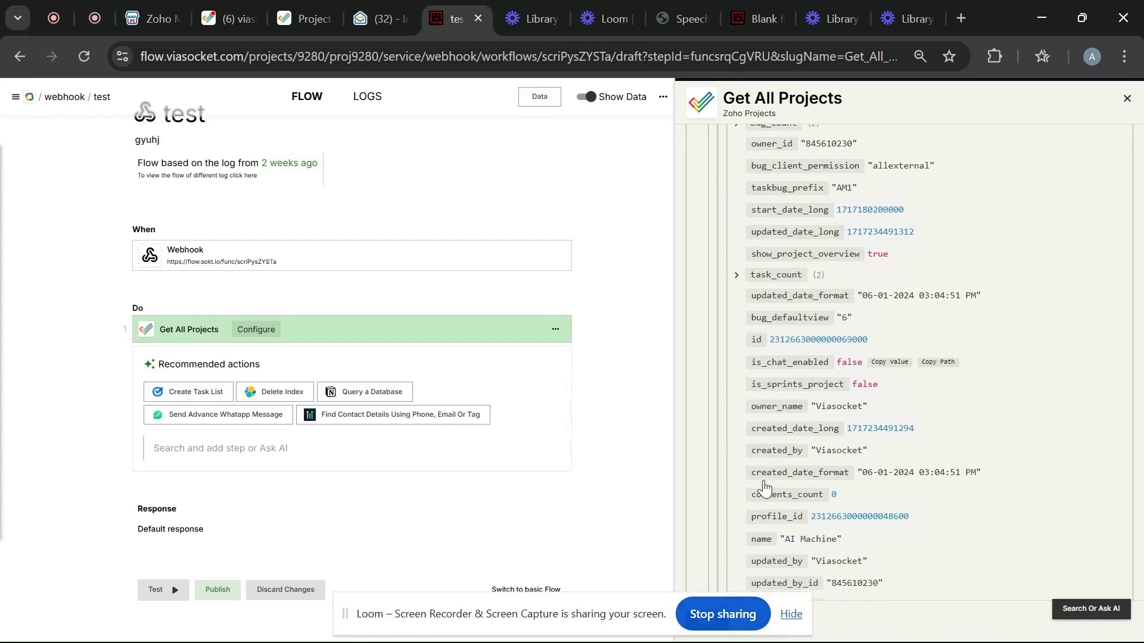
{"action": "scroll", "coordinate": [765, 487], "scroll_direction": "up", "scroll_amount": 4}
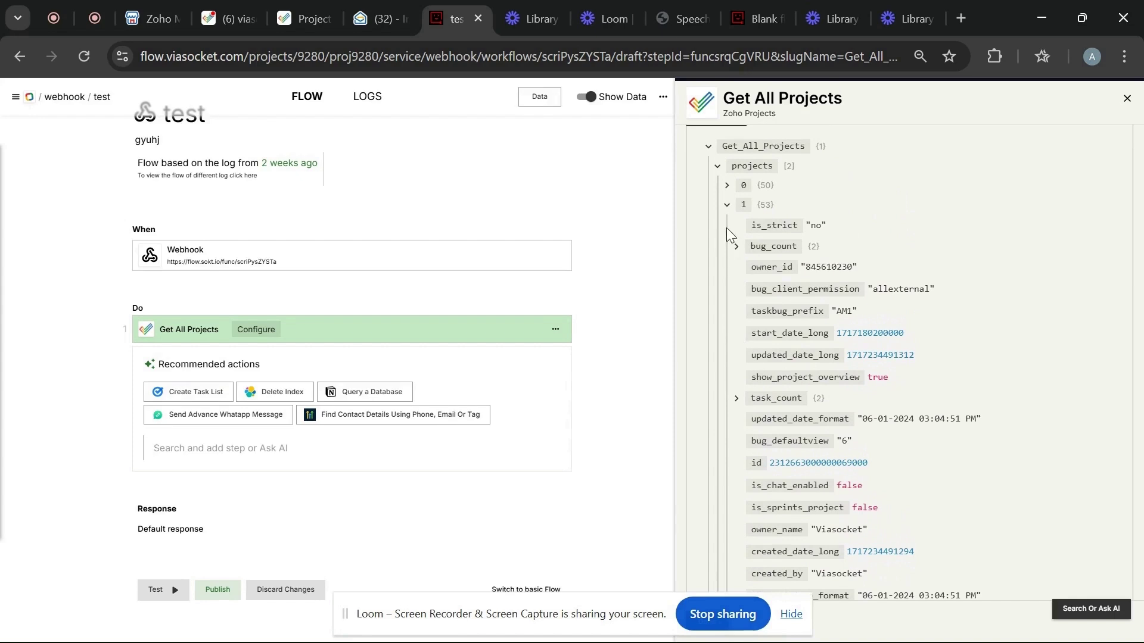
{"action": "mouse_move", "coordinate": [730, 216]}
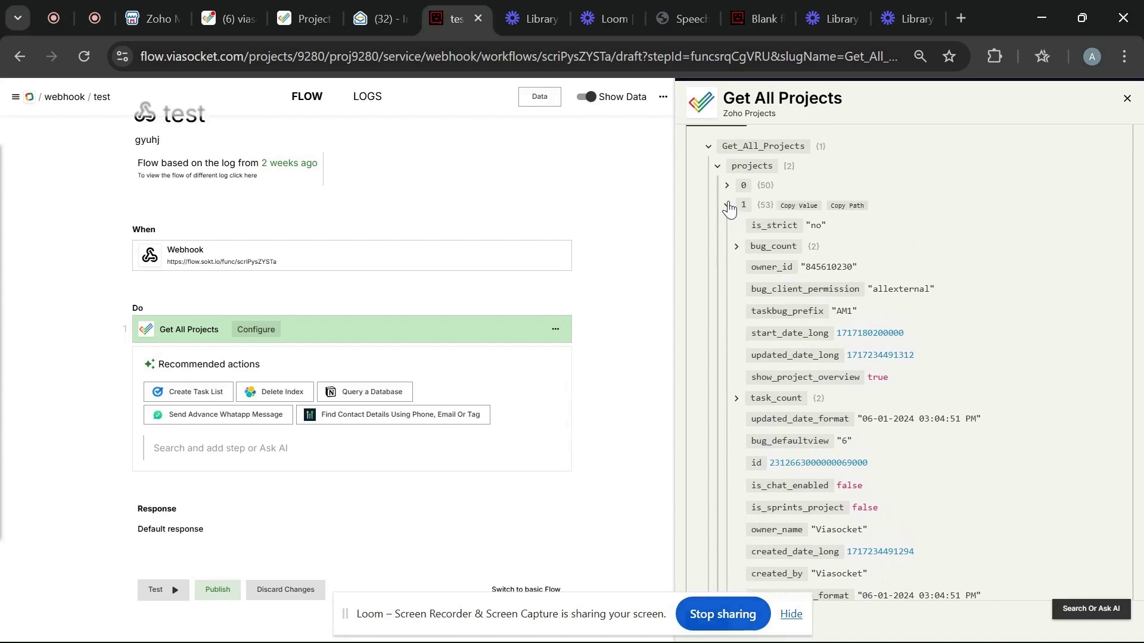
{"action": "left_click", "coordinate": [728, 206]}
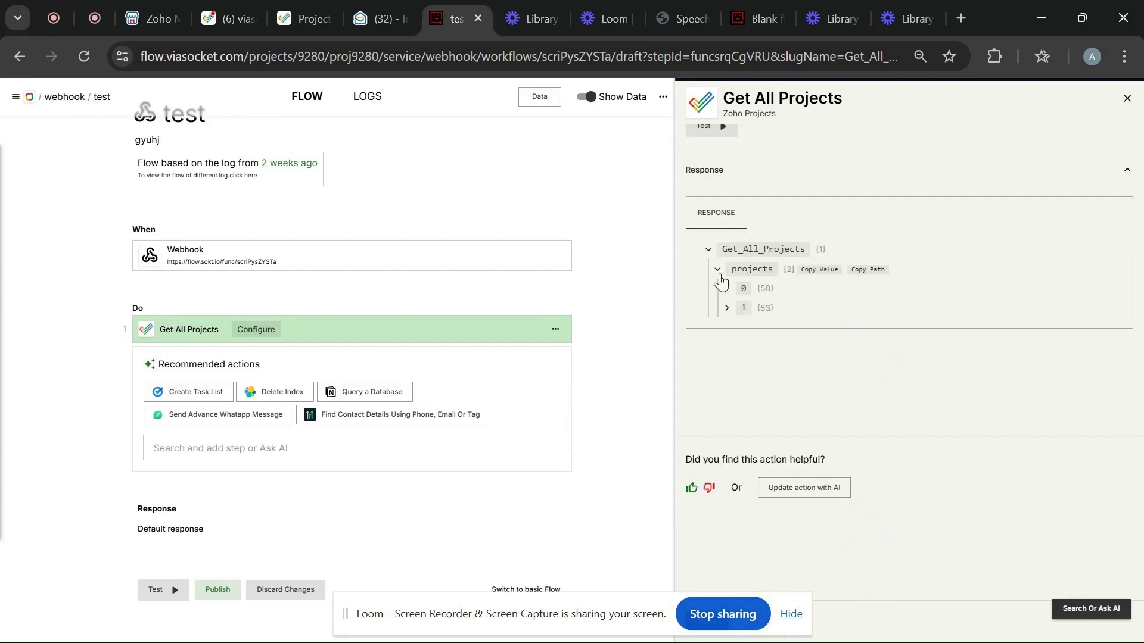
{"action": "mouse_move", "coordinate": [723, 318]}
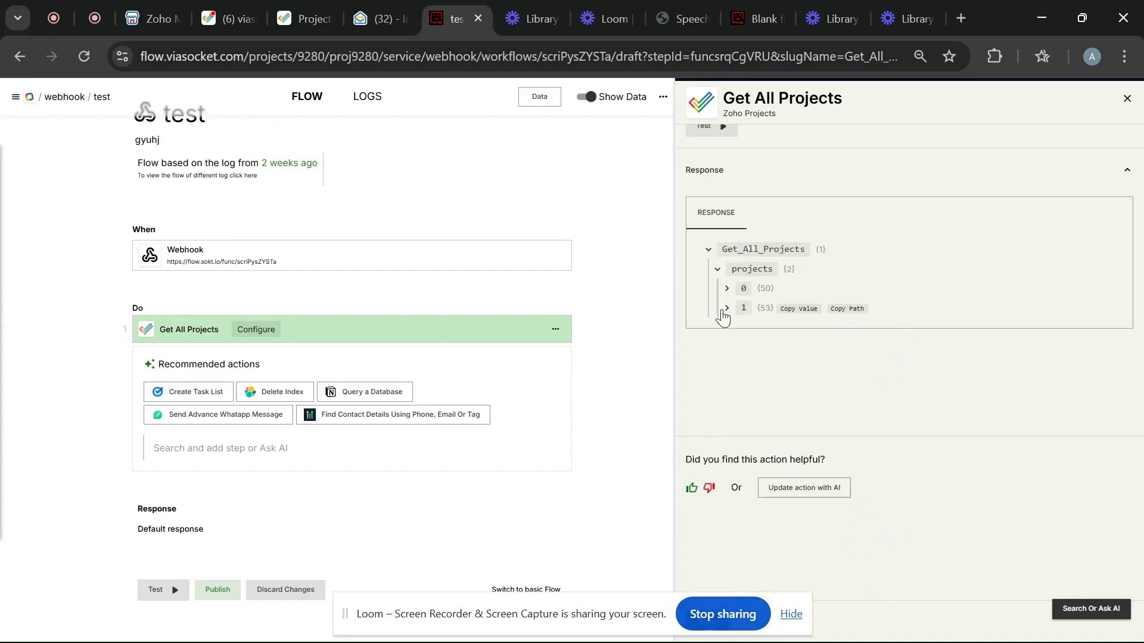
Close the Get All Projects panel and search 'zoho projects' below it for the next step
{"action": "left_click", "coordinate": [1126, 101]}
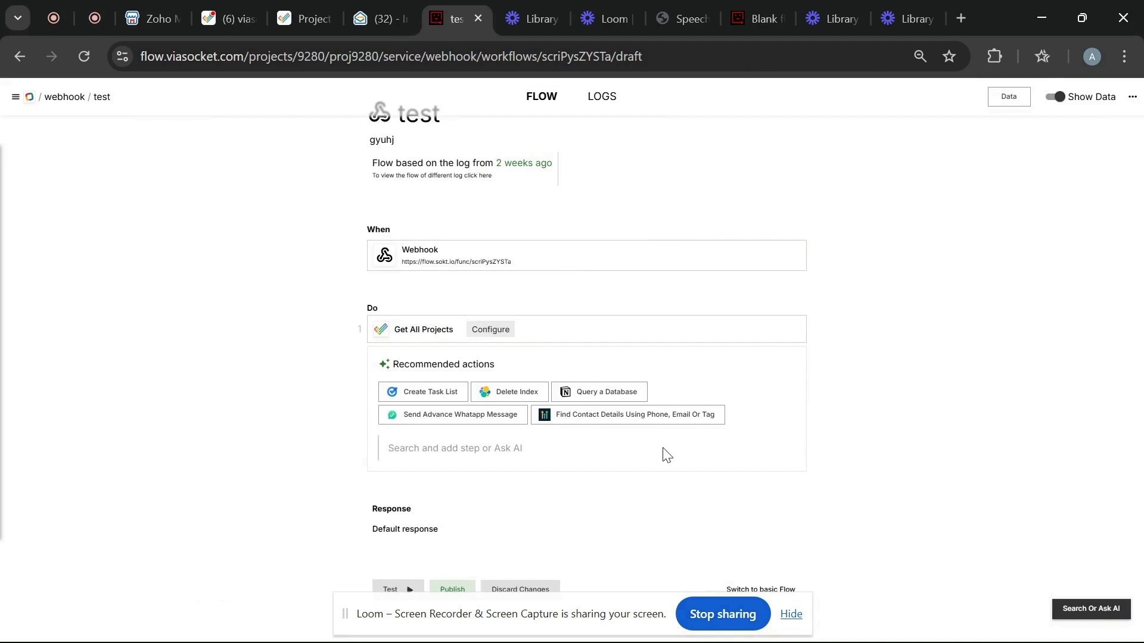
{"action": "left_click", "coordinate": [531, 455]}
{"action": "type", "text": "zoho pro"}
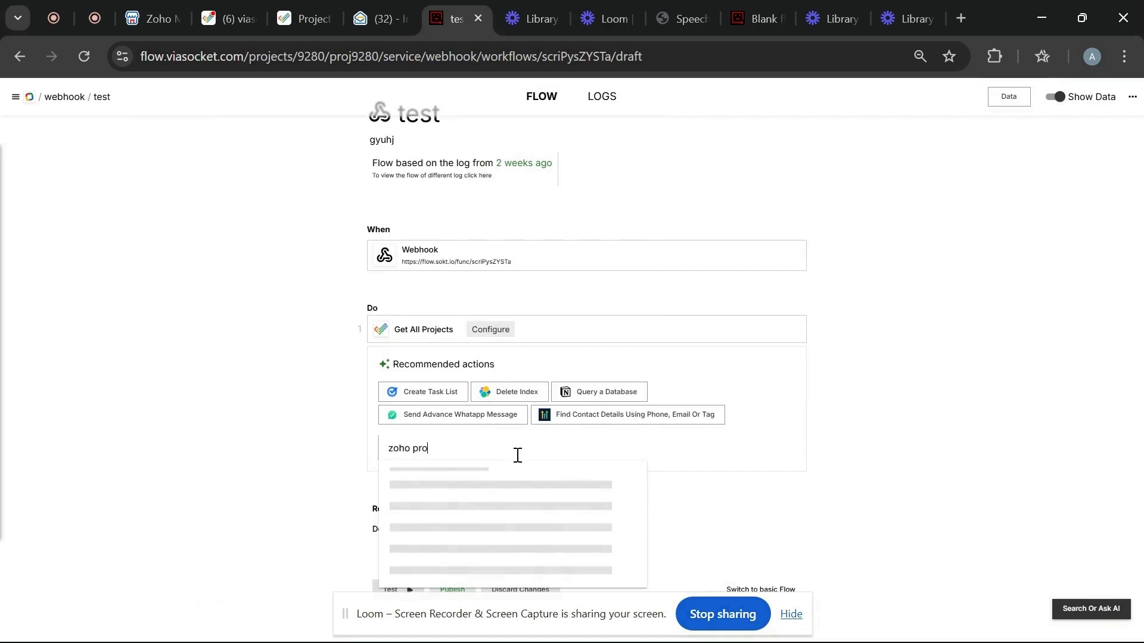
{"action": "type", "text": "je"}
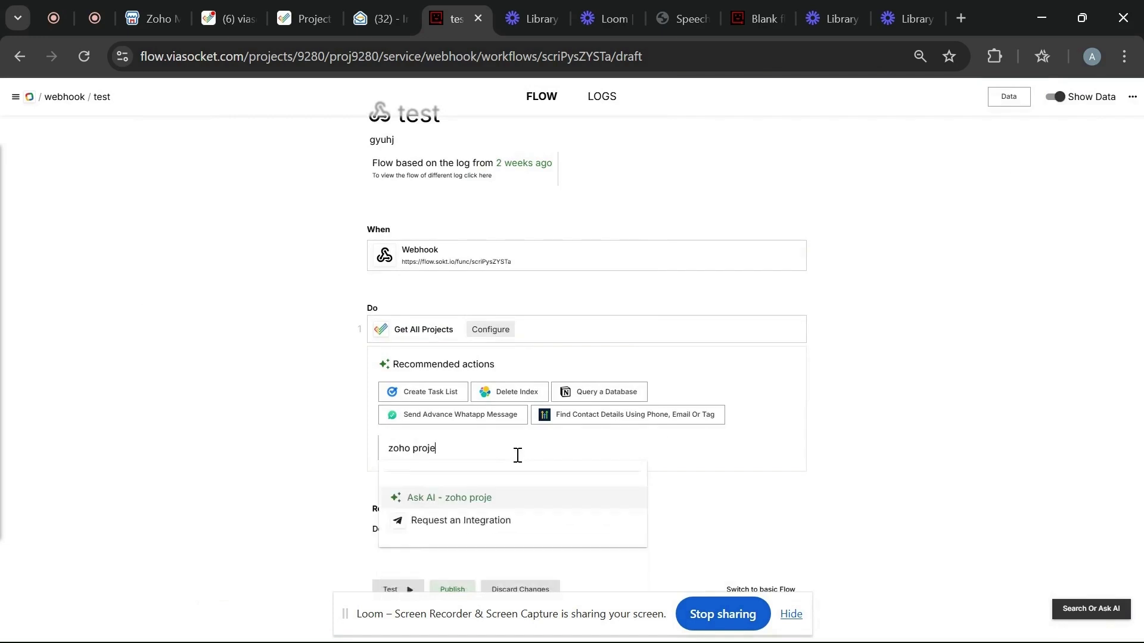
{"action": "type", "text": "cts"}
{"action": "scroll", "coordinate": [518, 455], "scroll_direction": "down", "scroll_amount": 2}
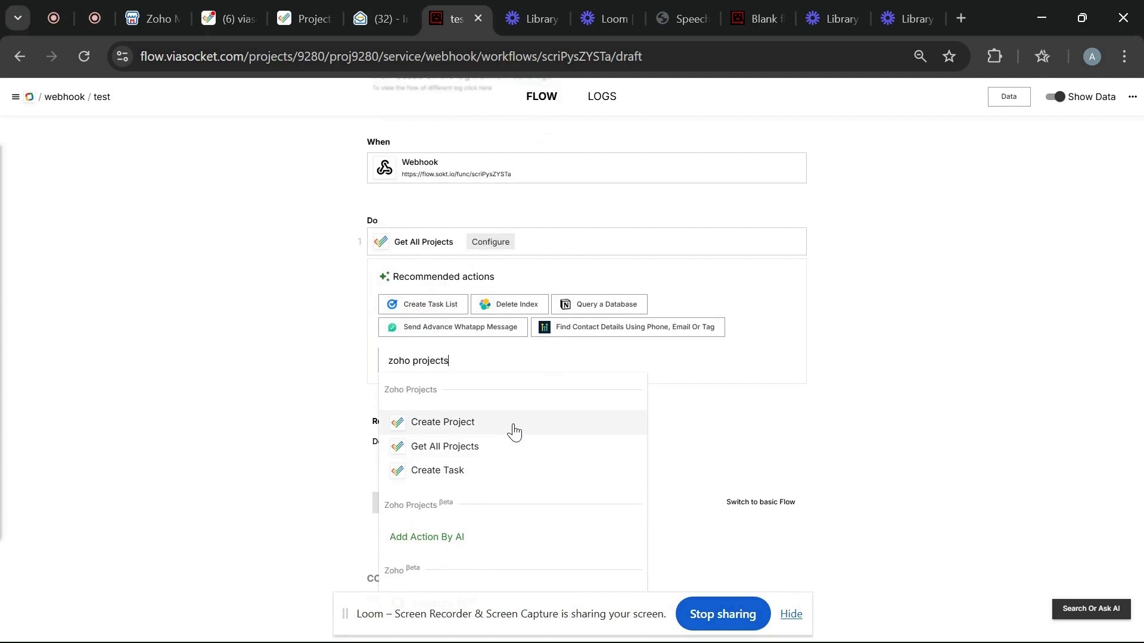
Add Create Project as step 2 using the existing Zoho connection, named 'test project'
{"action": "left_click", "coordinate": [513, 428]}
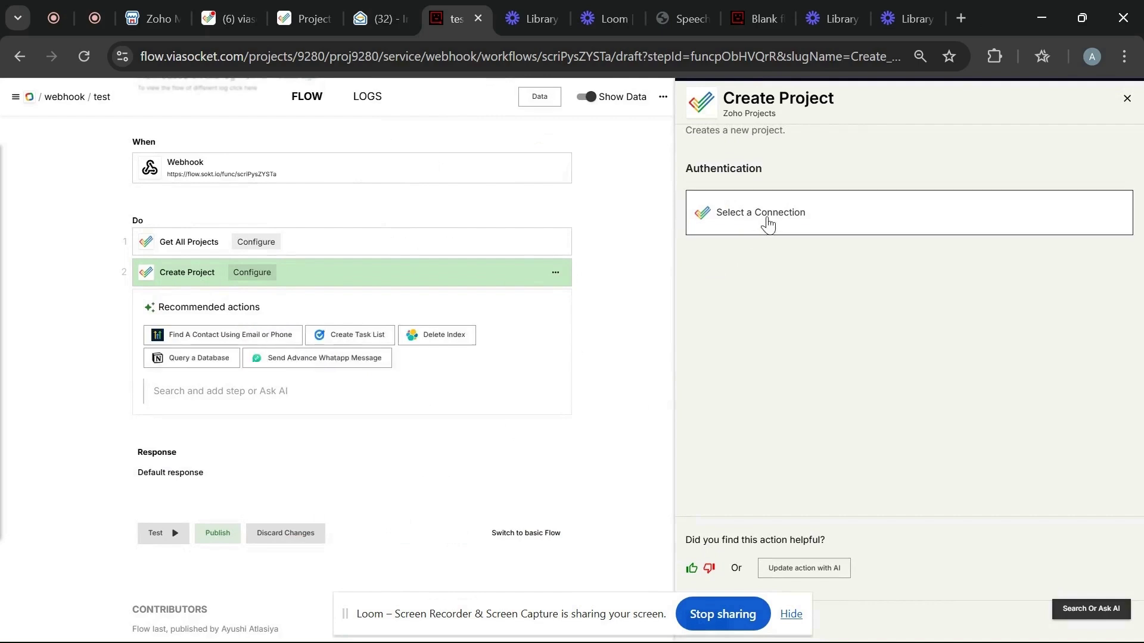
{"action": "left_click", "coordinate": [768, 223]}
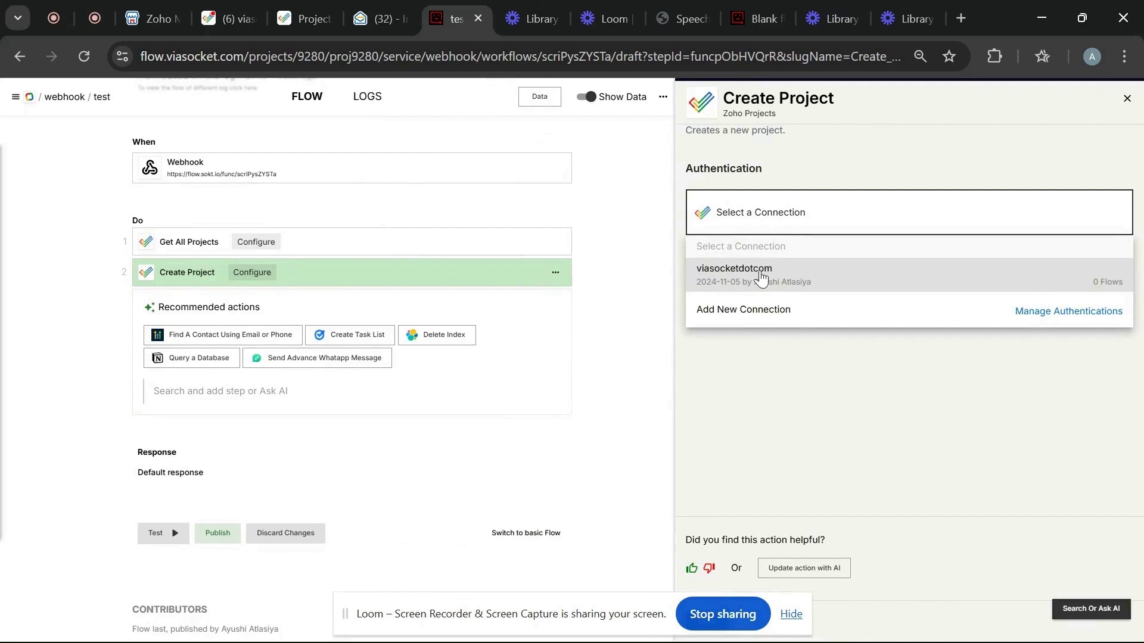
{"action": "left_click", "coordinate": [758, 287]}
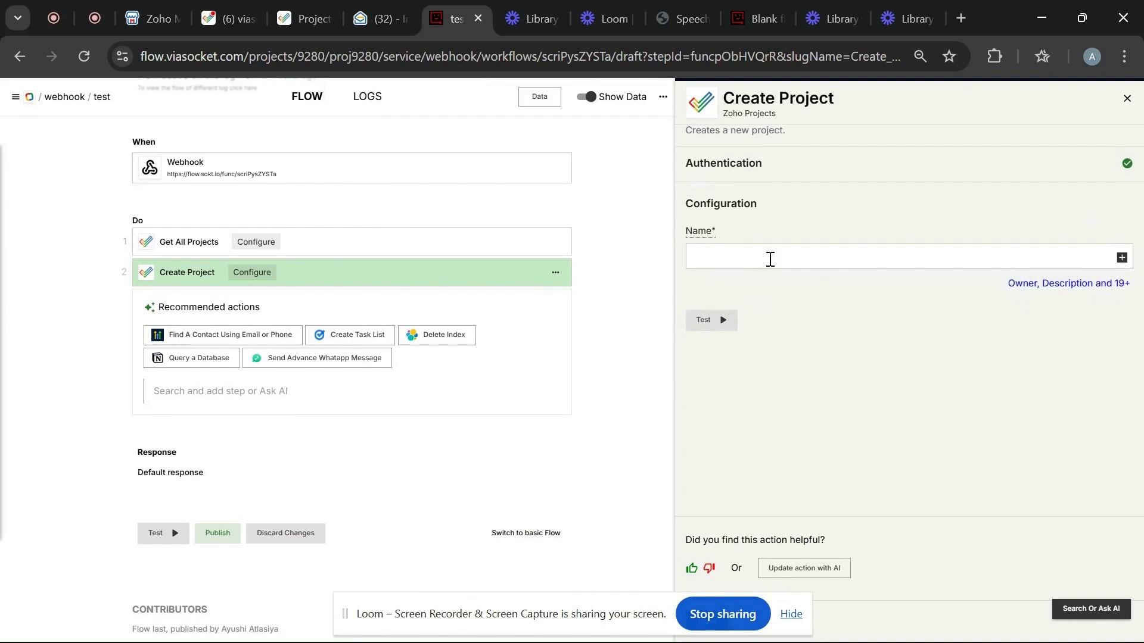
{"action": "left_click", "coordinate": [775, 254]}
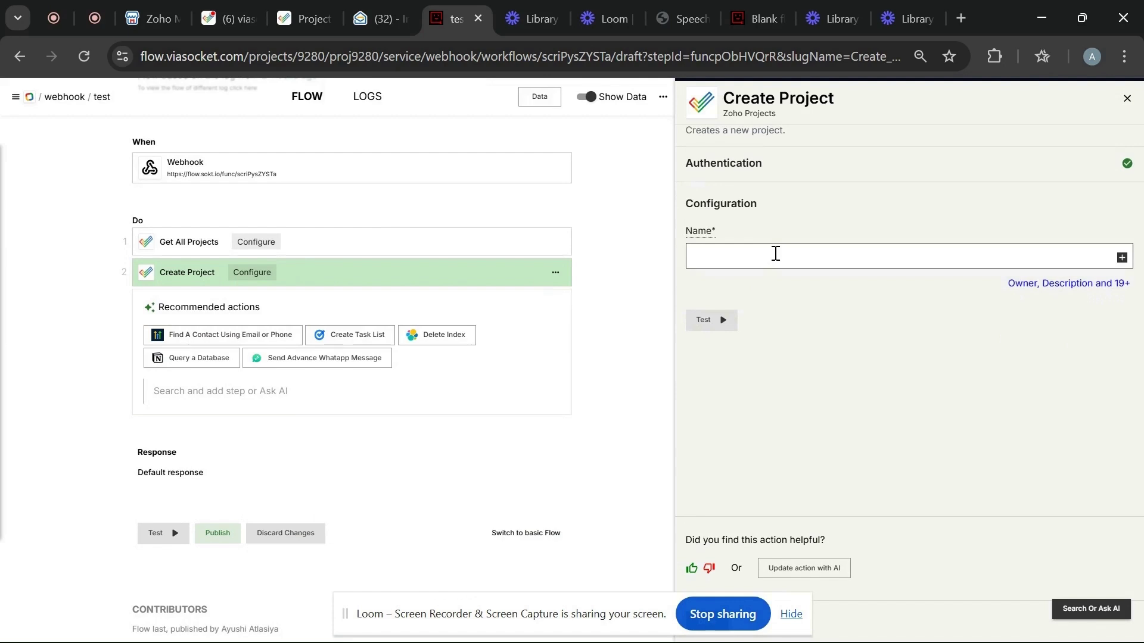
{"action": "type", "text": "t"}
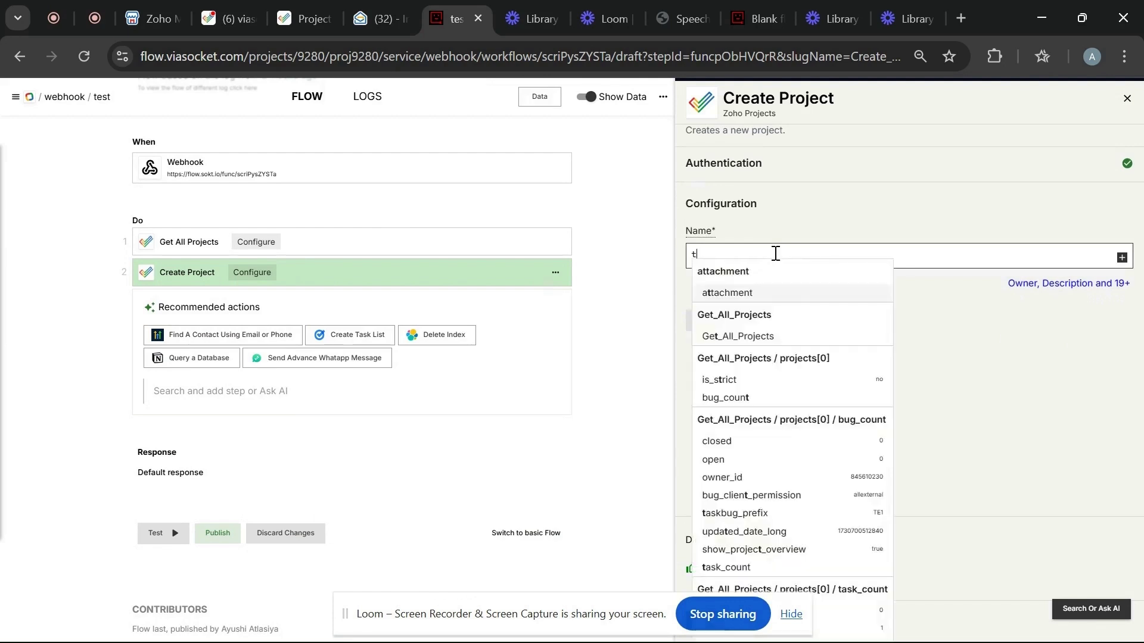
{"action": "type", "text": "es"}
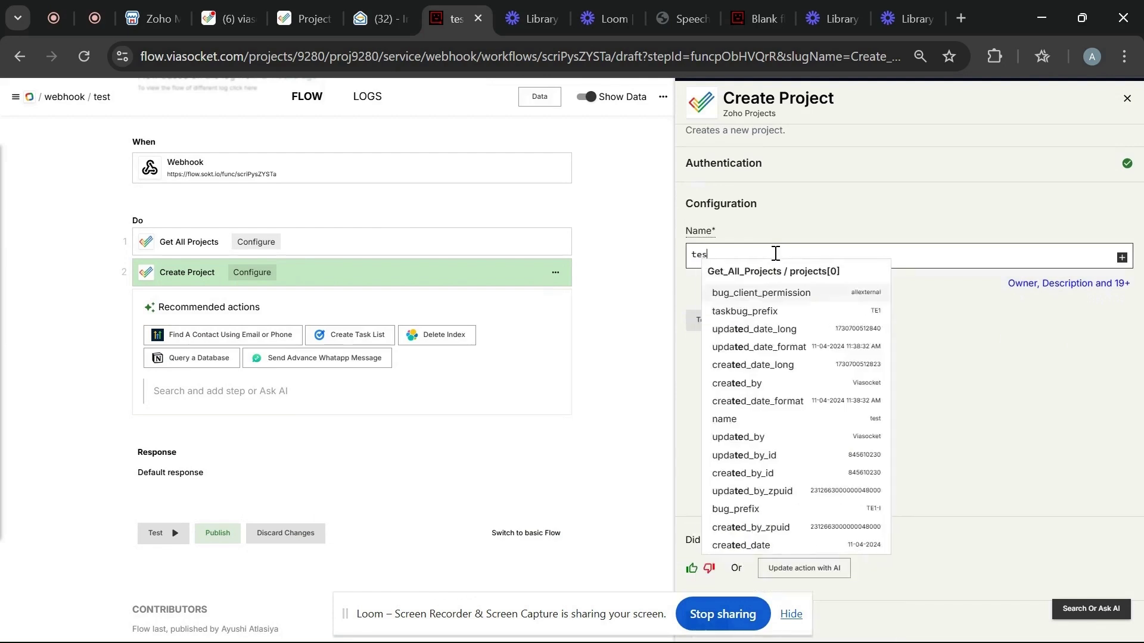
{"action": "type", "text": "t"}
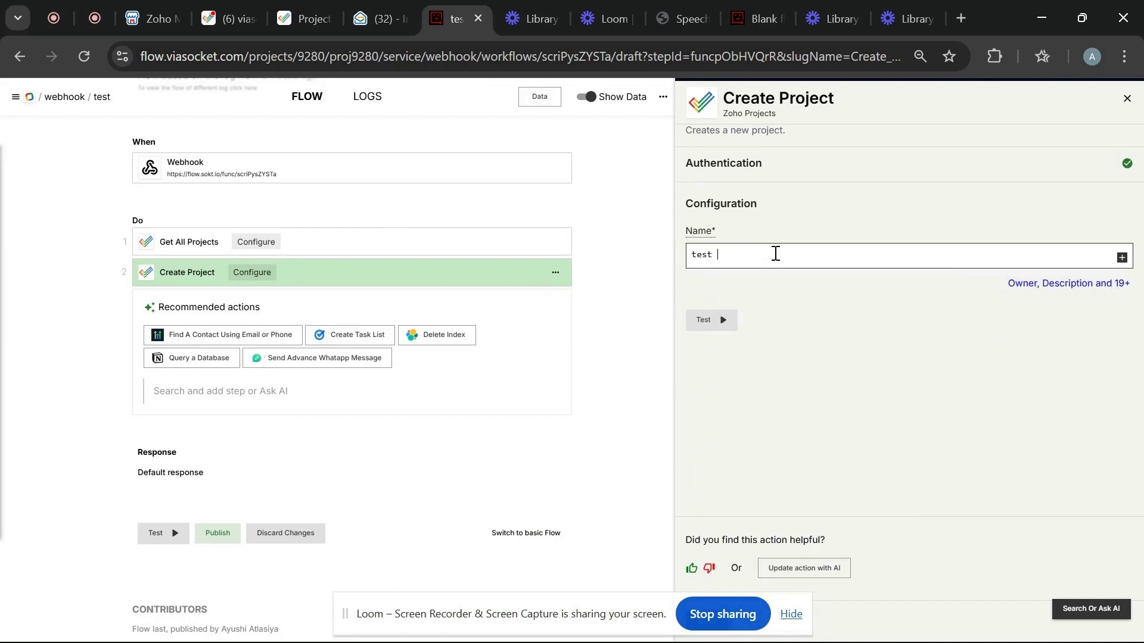
{"action": "type", "text": " pr"}
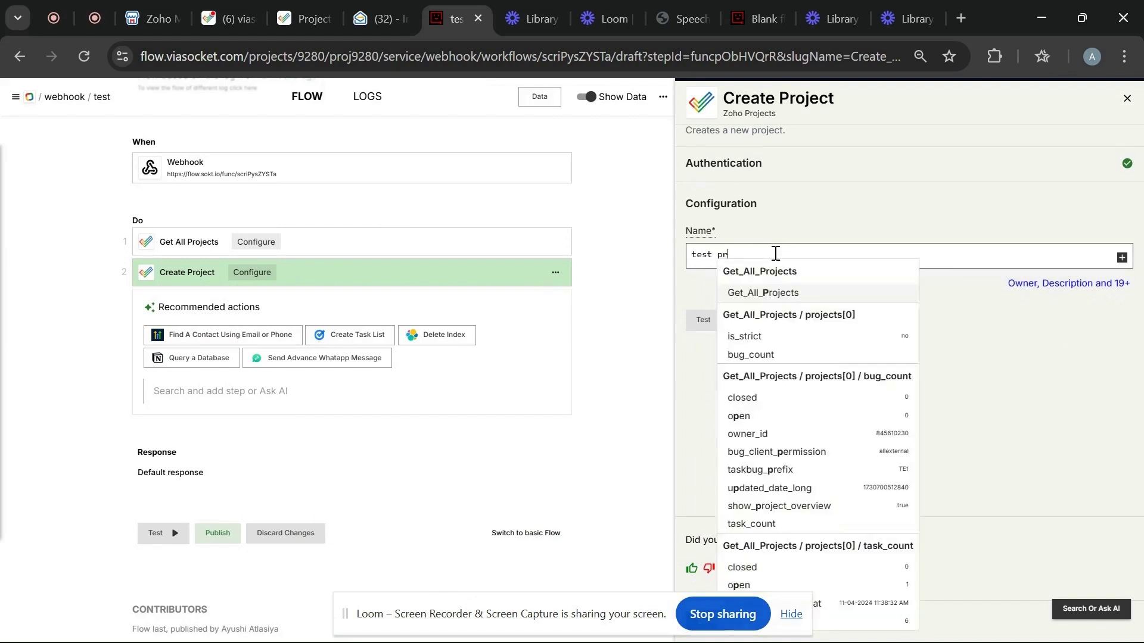
{"action": "type", "text": "oj"}
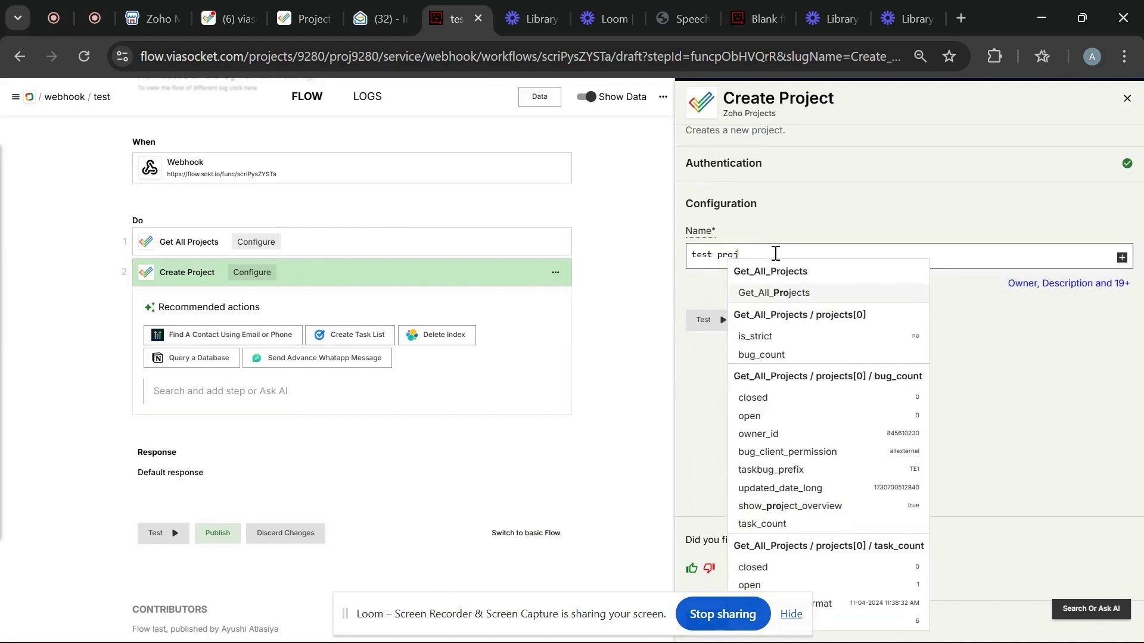
{"action": "type", "text": "ect"}
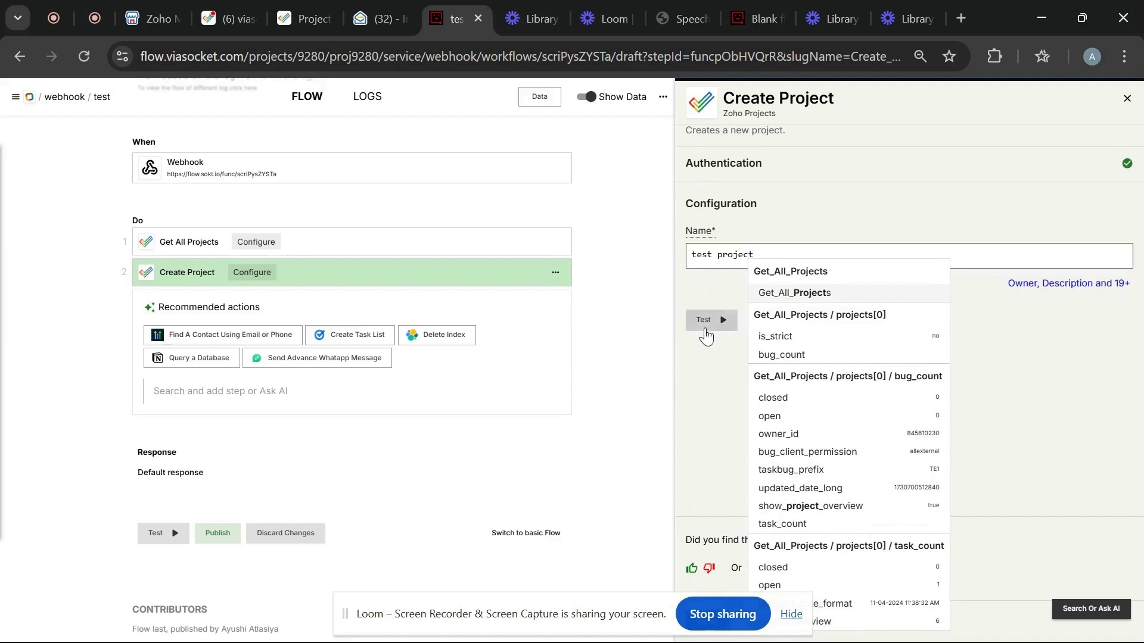
Test Create Project and check the response shows success true for 'test project'
{"action": "left_click", "coordinate": [706, 336]}
{"action": "left_click", "coordinate": [707, 336]}
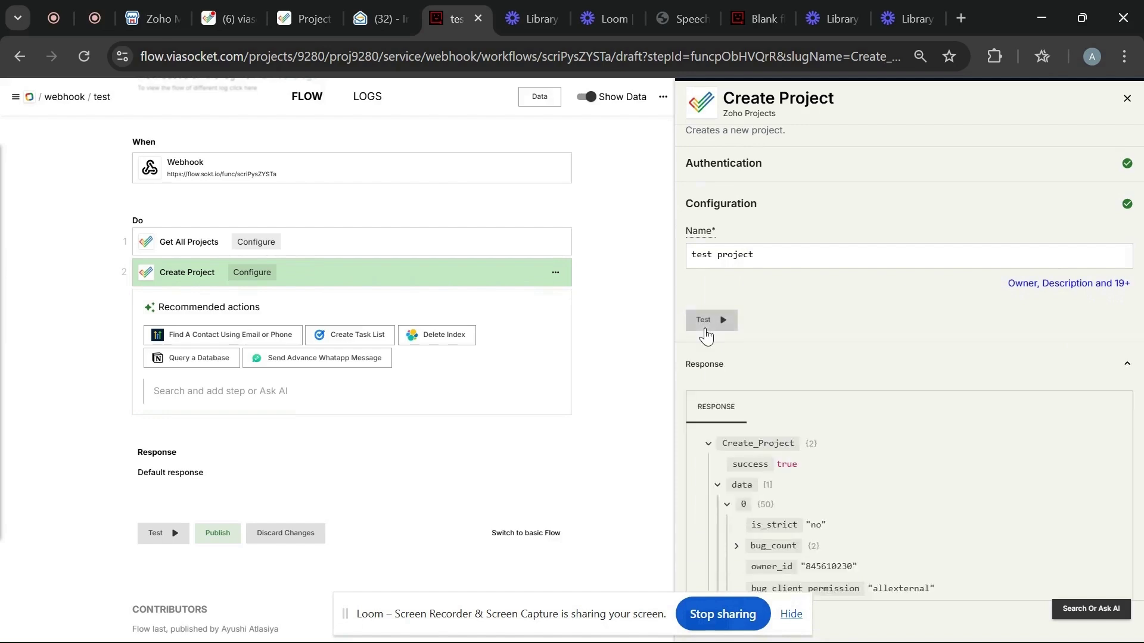
{"action": "scroll", "coordinate": [706, 336], "scroll_direction": "down", "scroll_amount": 2}
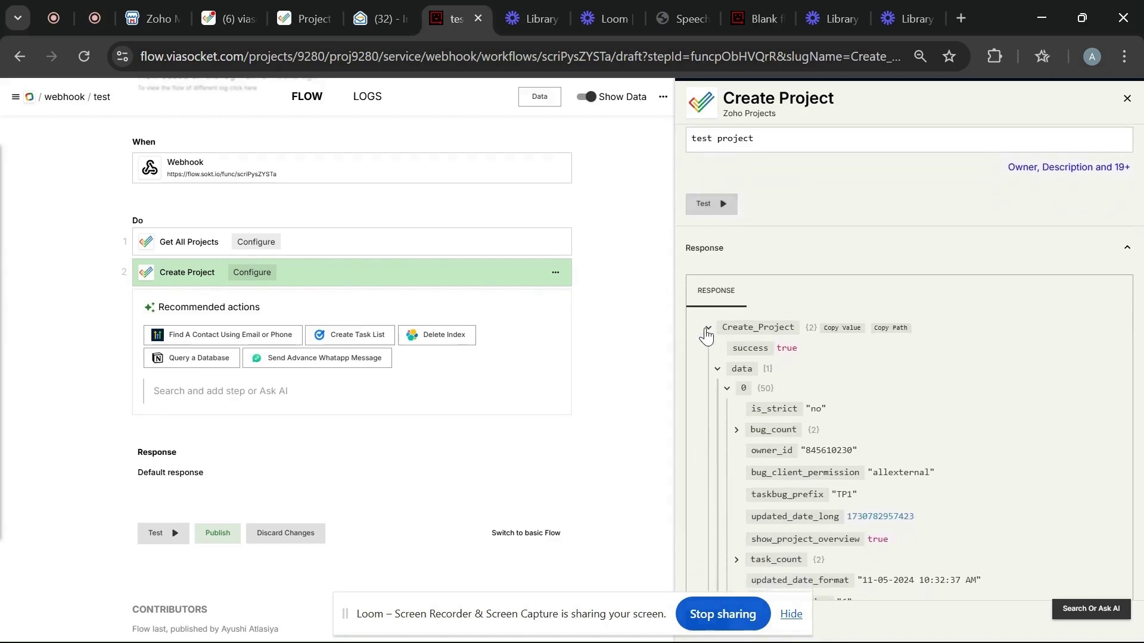
{"action": "scroll", "coordinate": [706, 335], "scroll_direction": "down", "scroll_amount": 2}
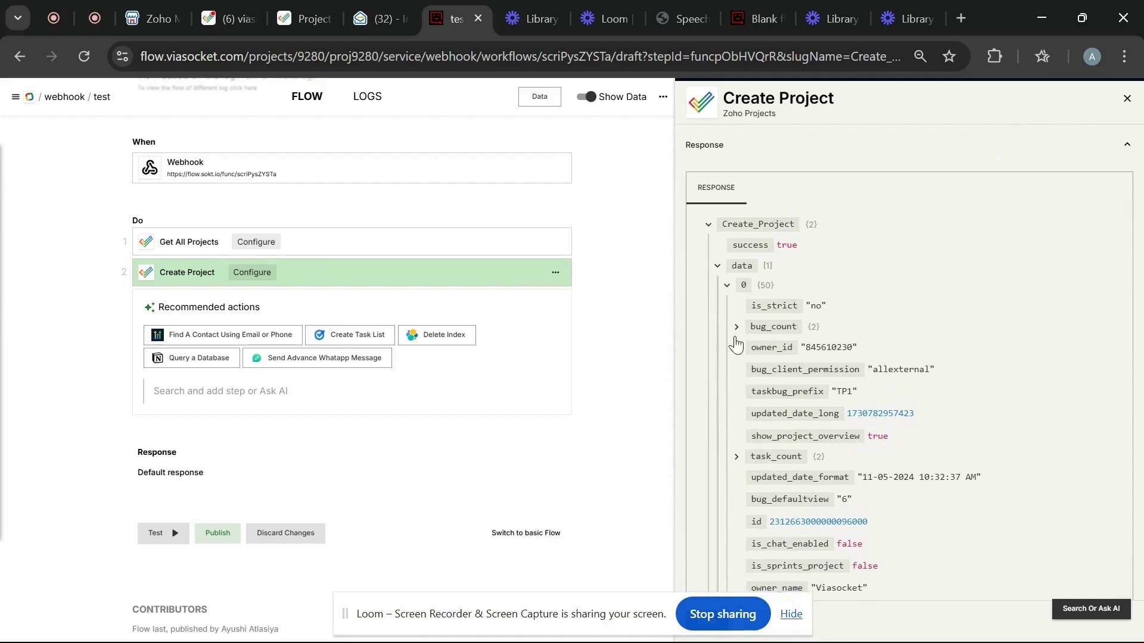
{"action": "scroll", "coordinate": [775, 405], "scroll_direction": "down", "scroll_amount": 2}
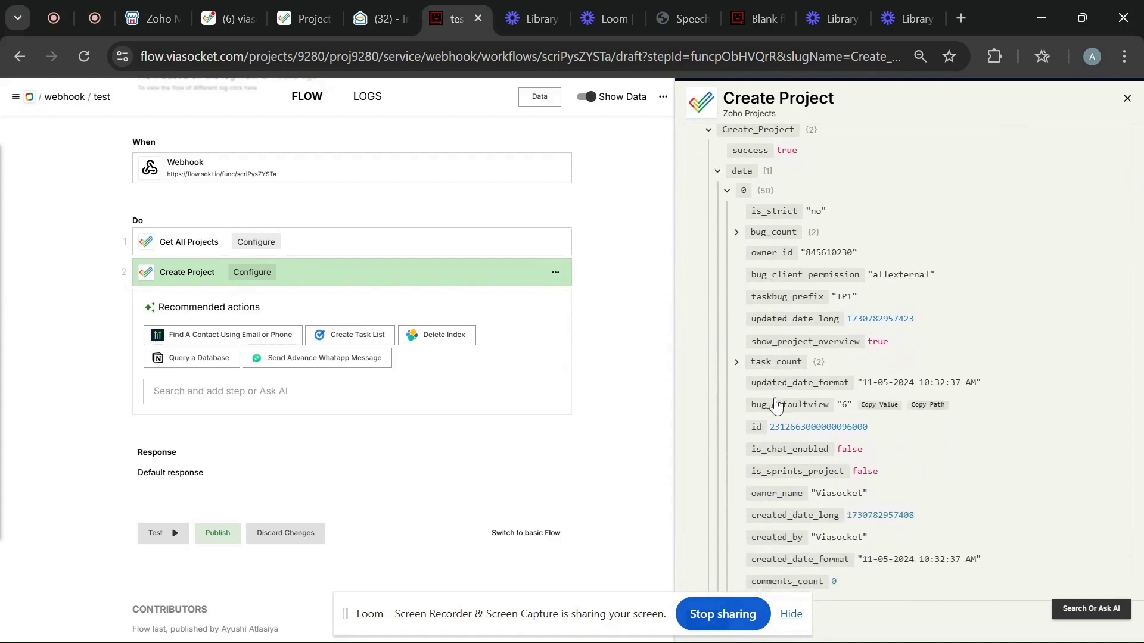
{"action": "scroll", "coordinate": [776, 405], "scroll_direction": "down", "scroll_amount": 3}
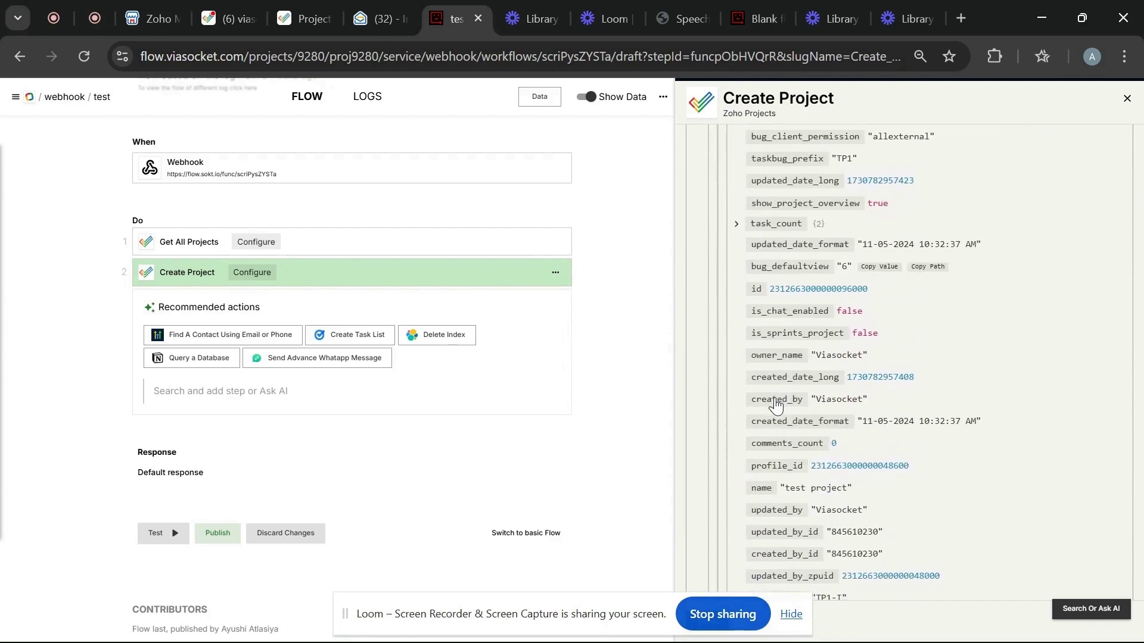
{"action": "scroll", "coordinate": [775, 405], "scroll_direction": "up", "scroll_amount": 10}
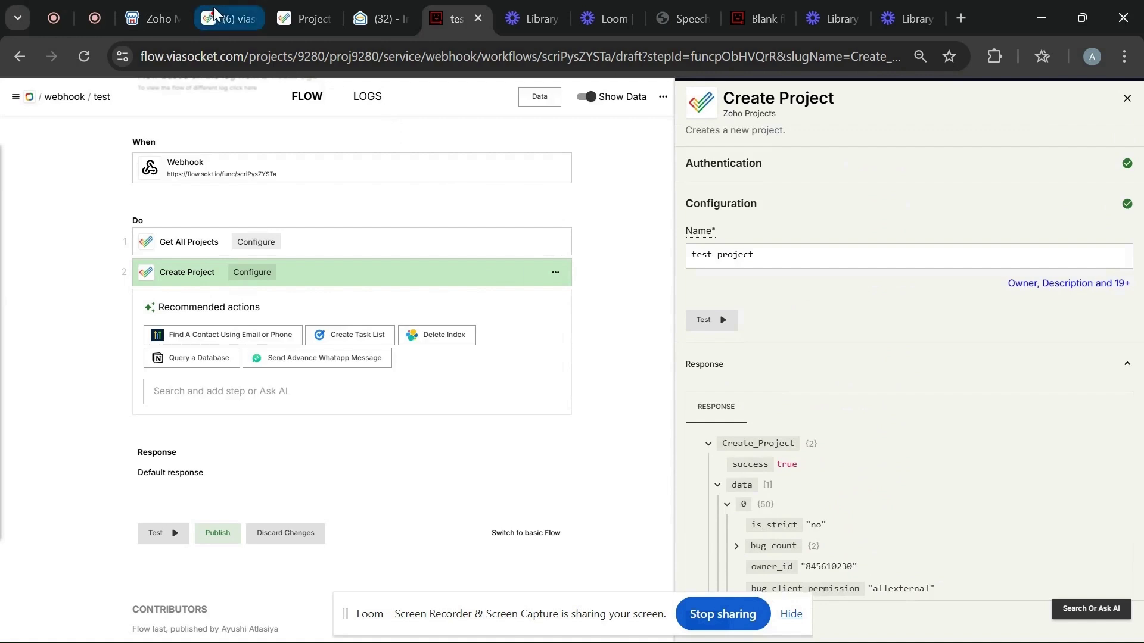
Reload Zoho Projects' list and find 'test project' as VI-11 among three projects
{"action": "left_click", "coordinate": [227, 19]}
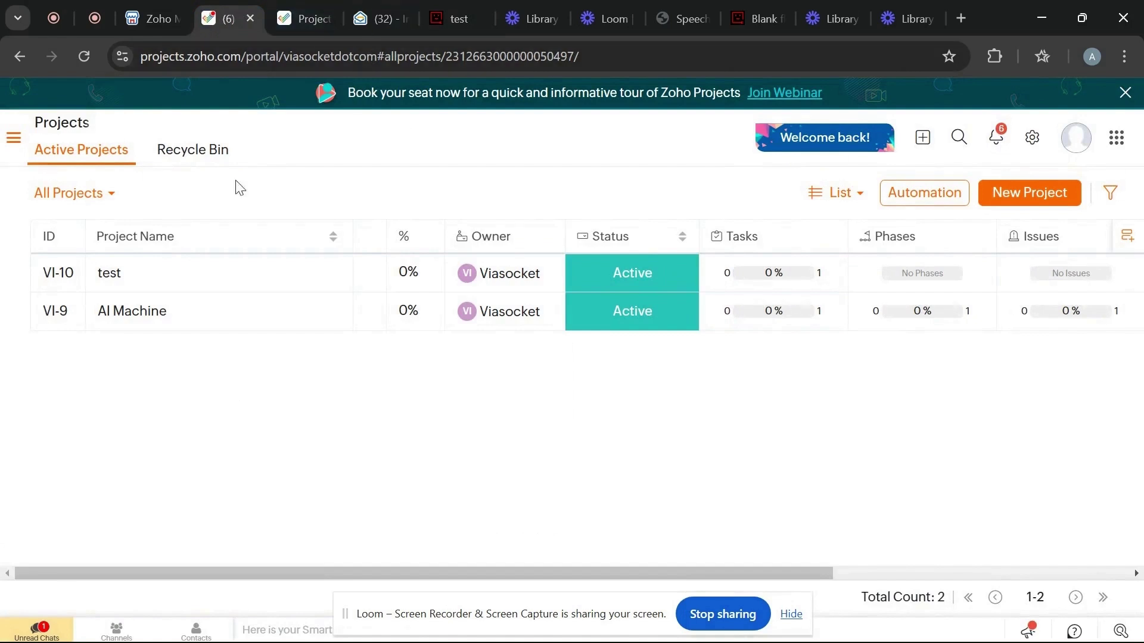
{"action": "left_click", "coordinate": [84, 57]}
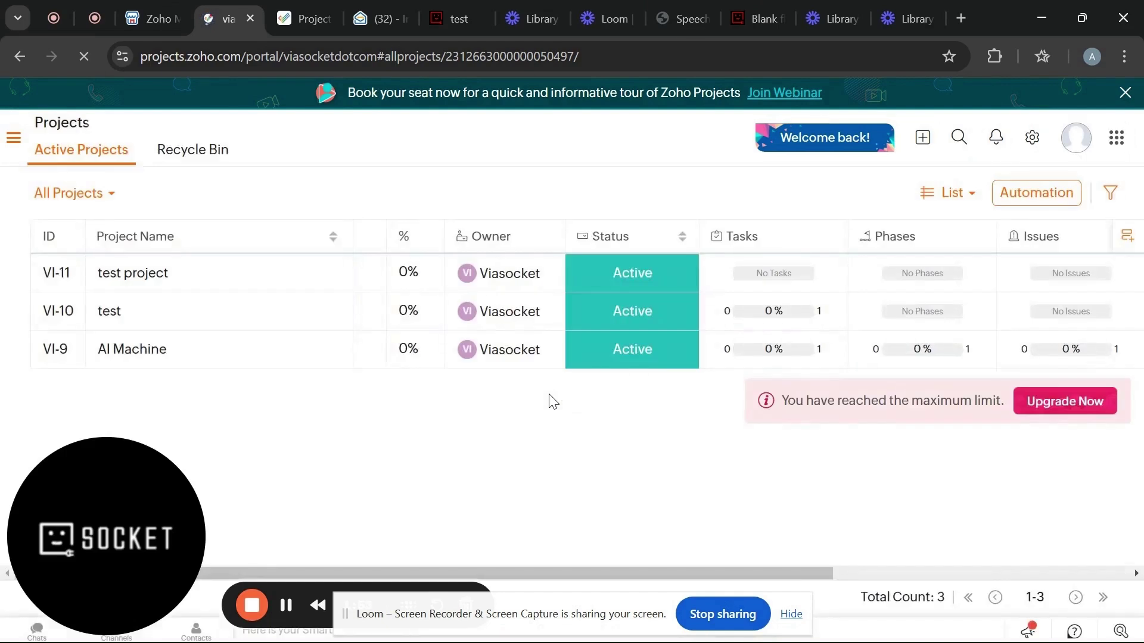
{"action": "mouse_move", "coordinate": [164, 327]}
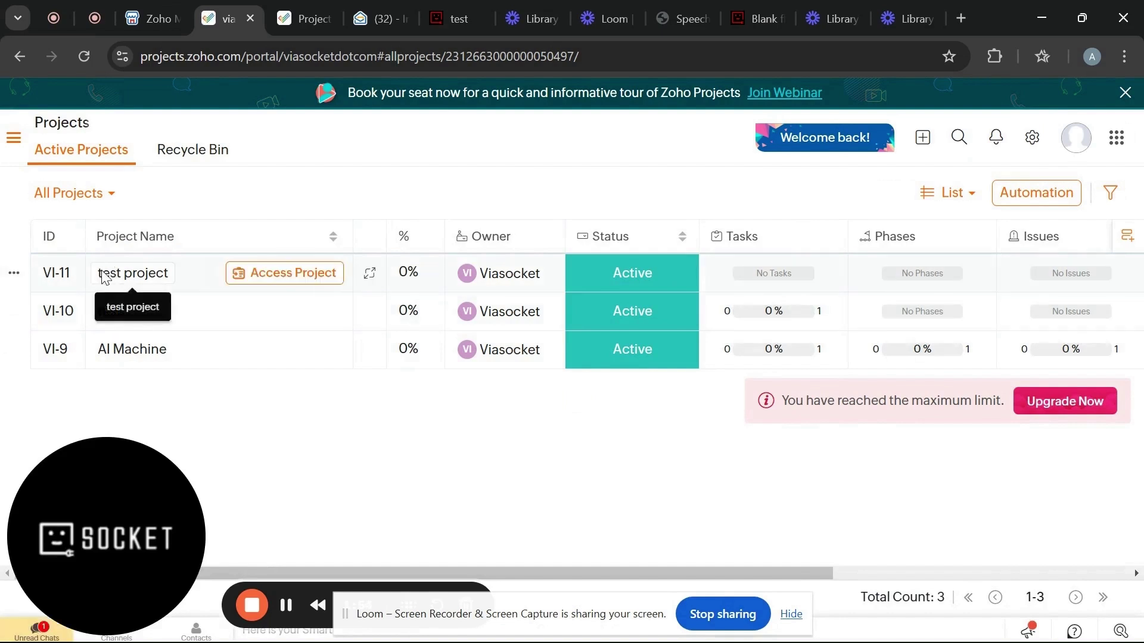
{"action": "left_click_drag", "start_coordinate": [103, 271], "coordinate": [173, 266]}
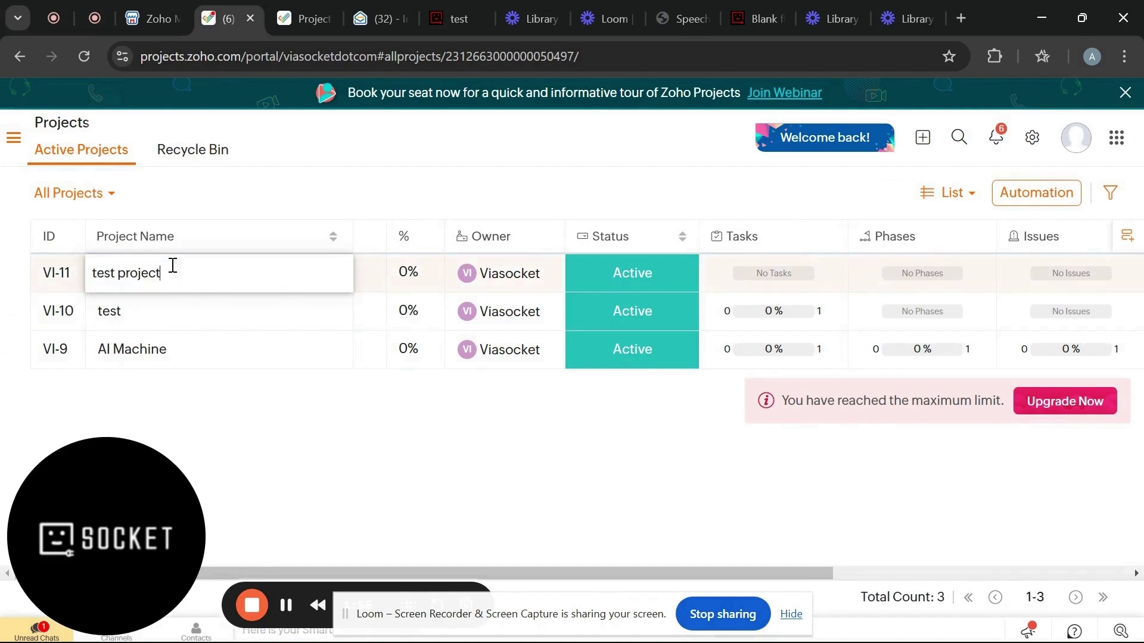
Back in viaSocket, search 'zoho projects' again and add Create Task as step 3
{"action": "left_click", "coordinate": [448, 9]}
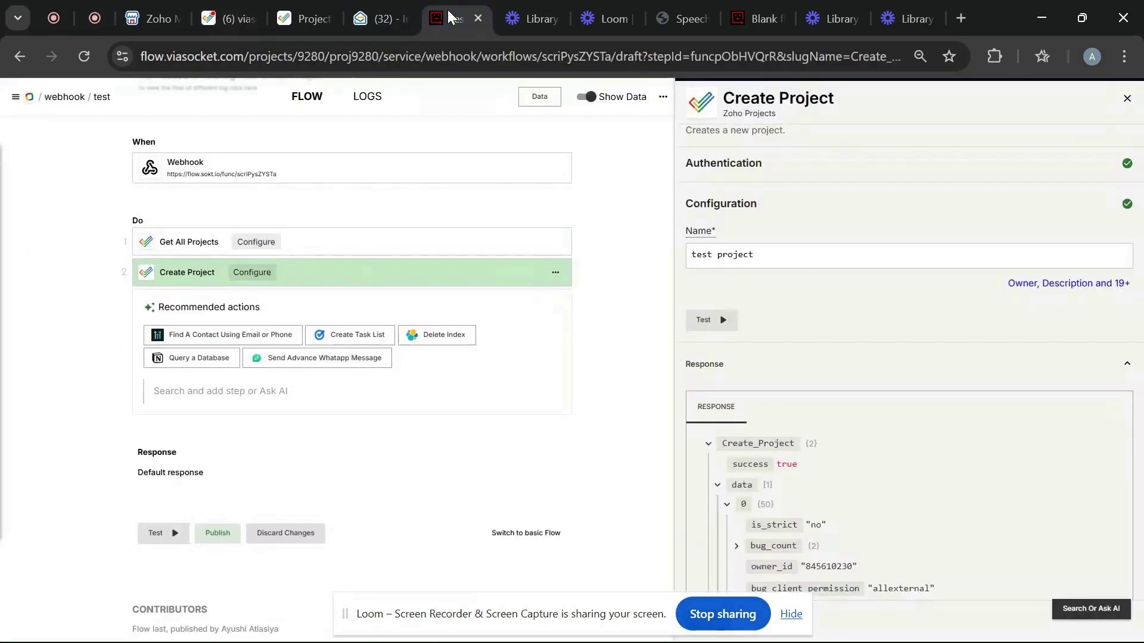
{"action": "left_click", "coordinate": [280, 393]}
{"action": "type", "text": "zoho projects"}
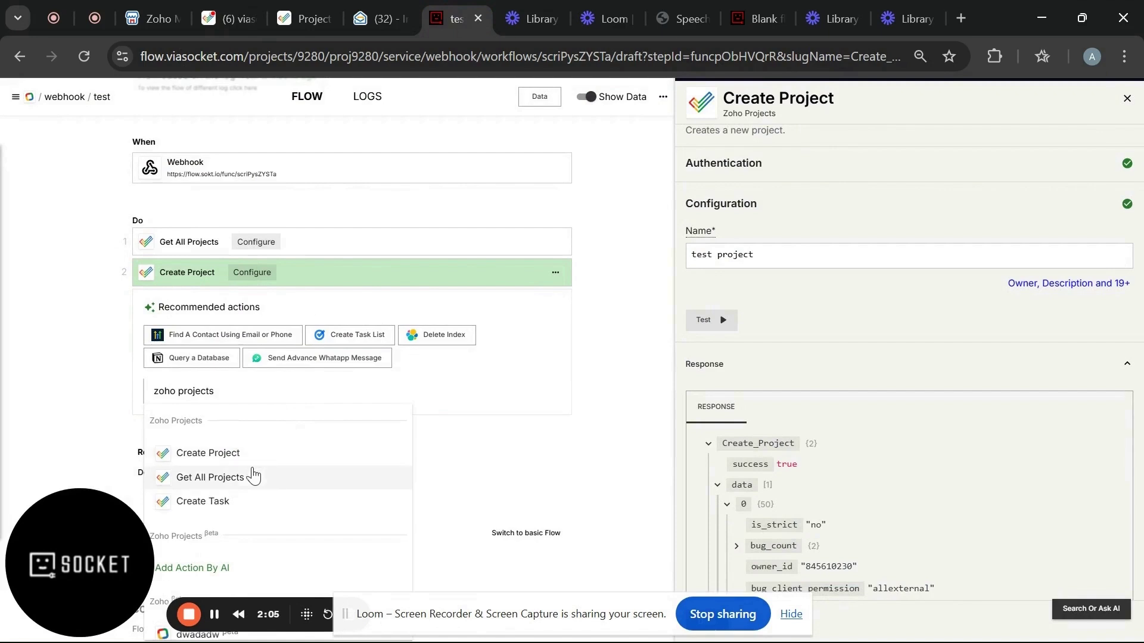
{"action": "left_click", "coordinate": [247, 511]}
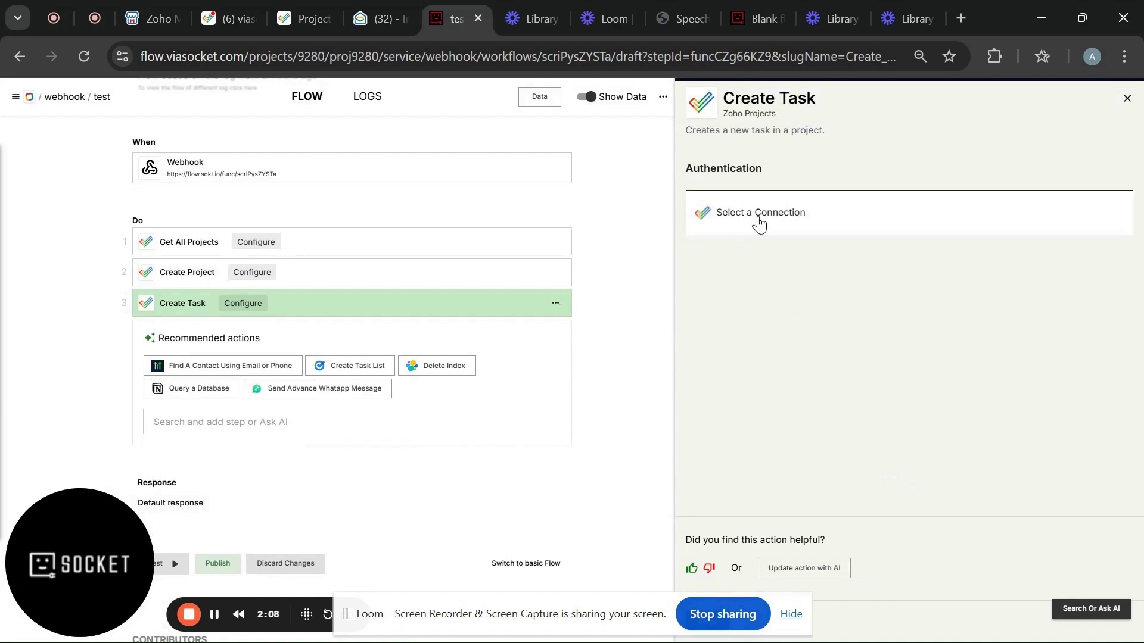
Authenticate Create Task with the viasocketdotcom connection, choose test project, and enter task name 'test task'
{"action": "left_click", "coordinate": [759, 221]}
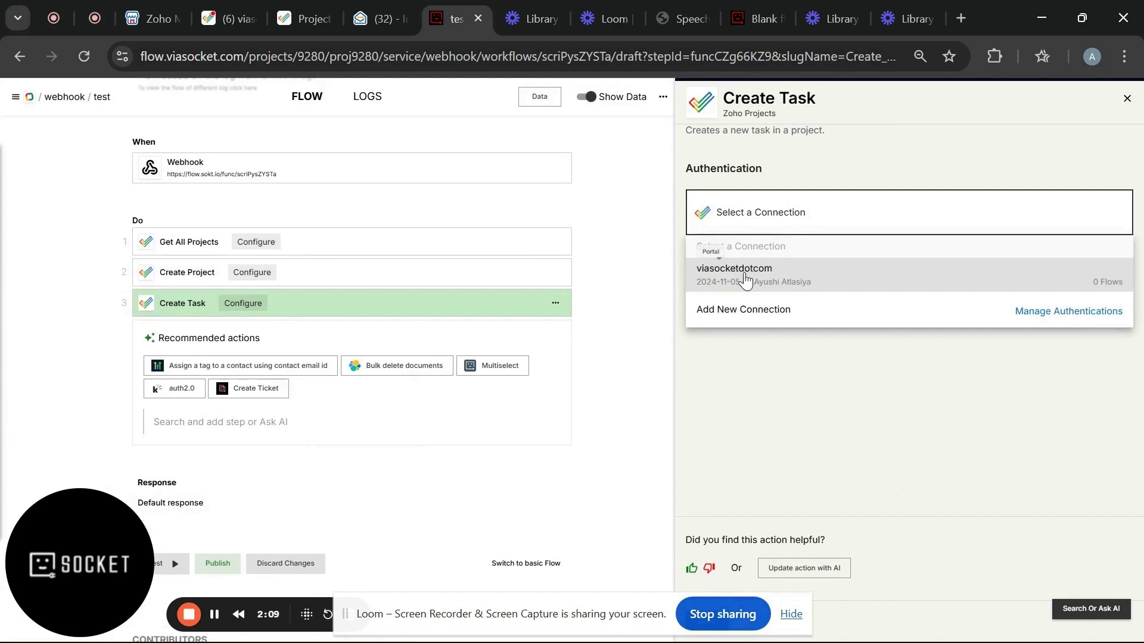
{"action": "left_click", "coordinate": [745, 278]}
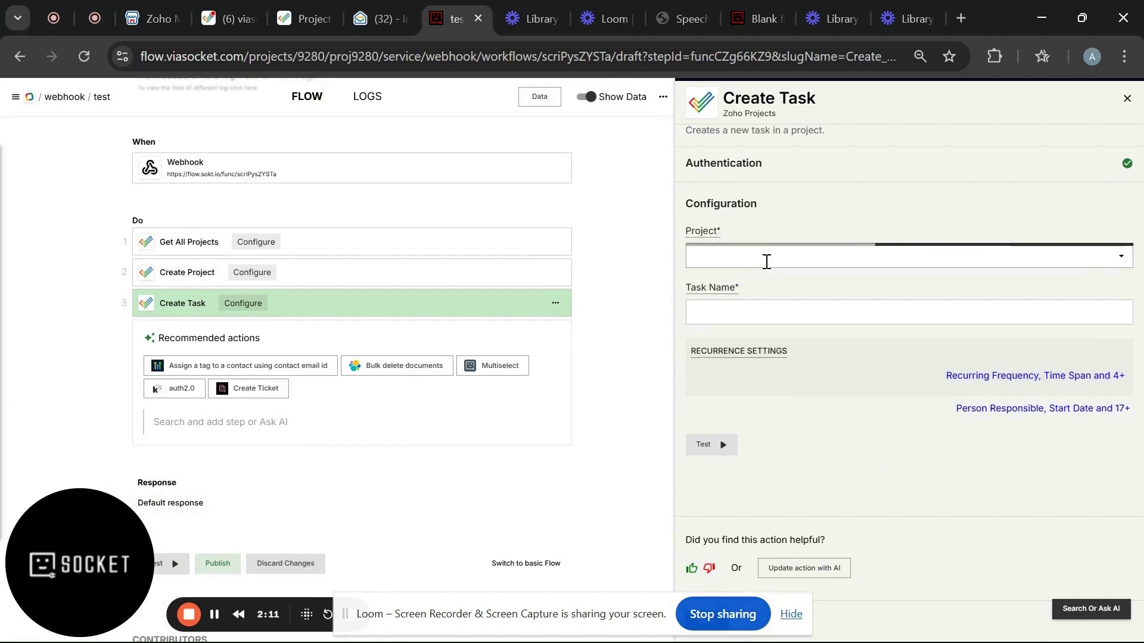
{"action": "left_click", "coordinate": [767, 262]}
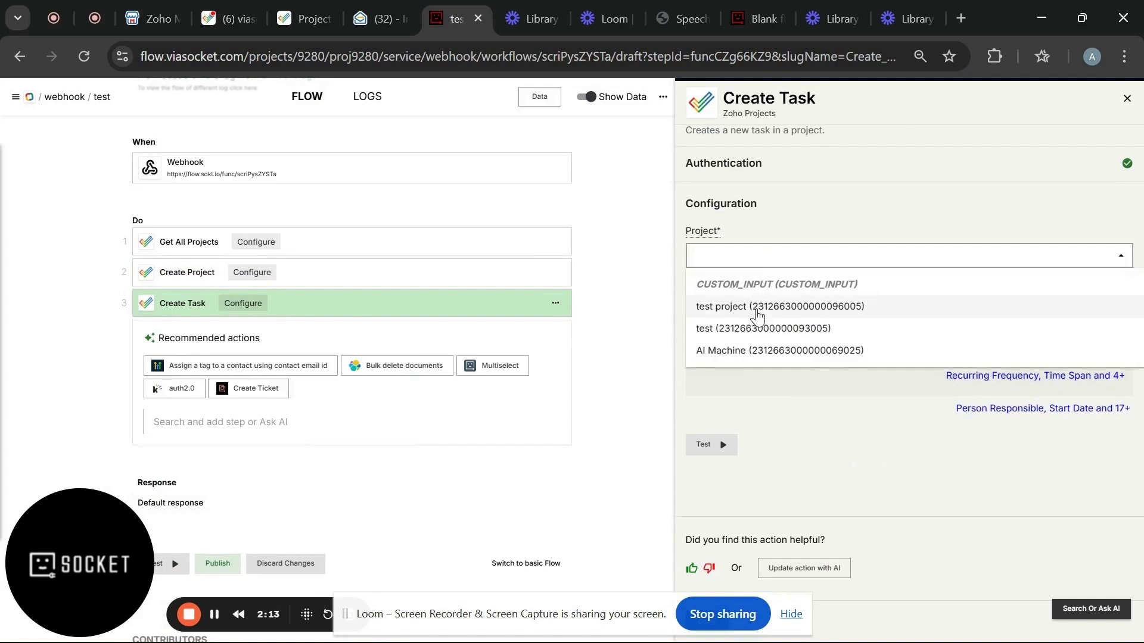
{"action": "left_click", "coordinate": [756, 316]}
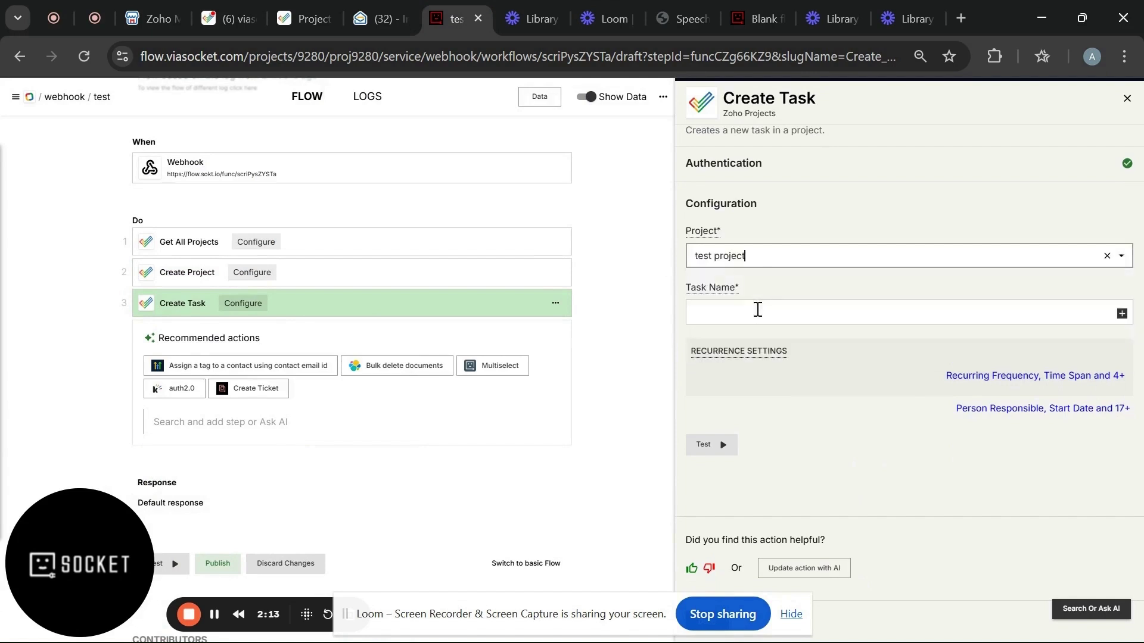
{"action": "left_click", "coordinate": [757, 310]}
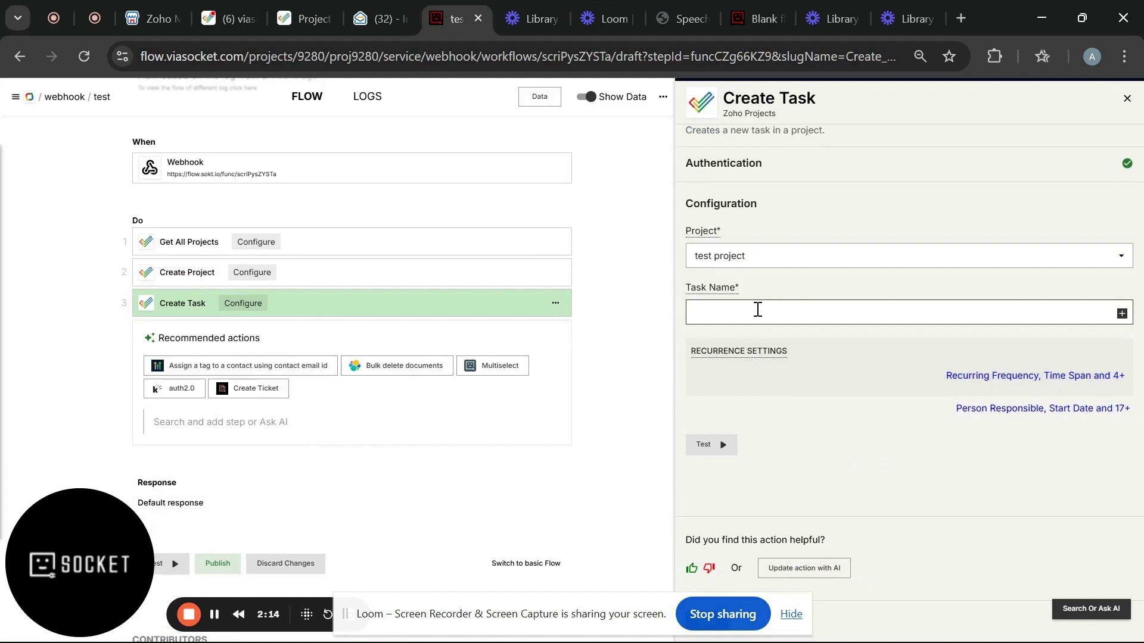
{"action": "type", "text": "tes"}
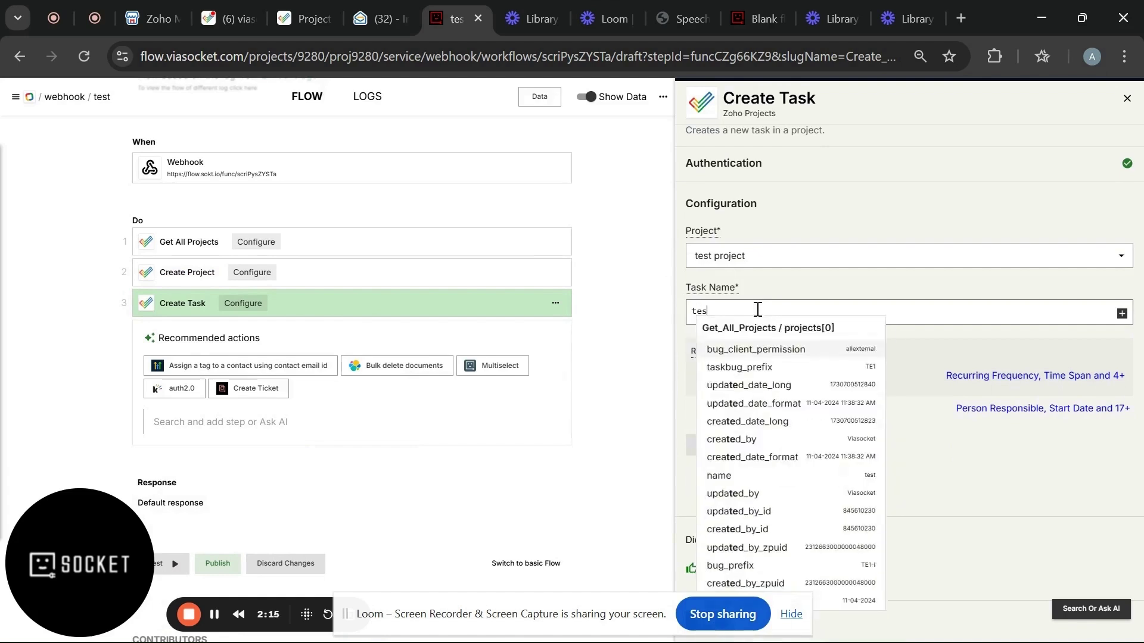
{"action": "type", "text": "t"}
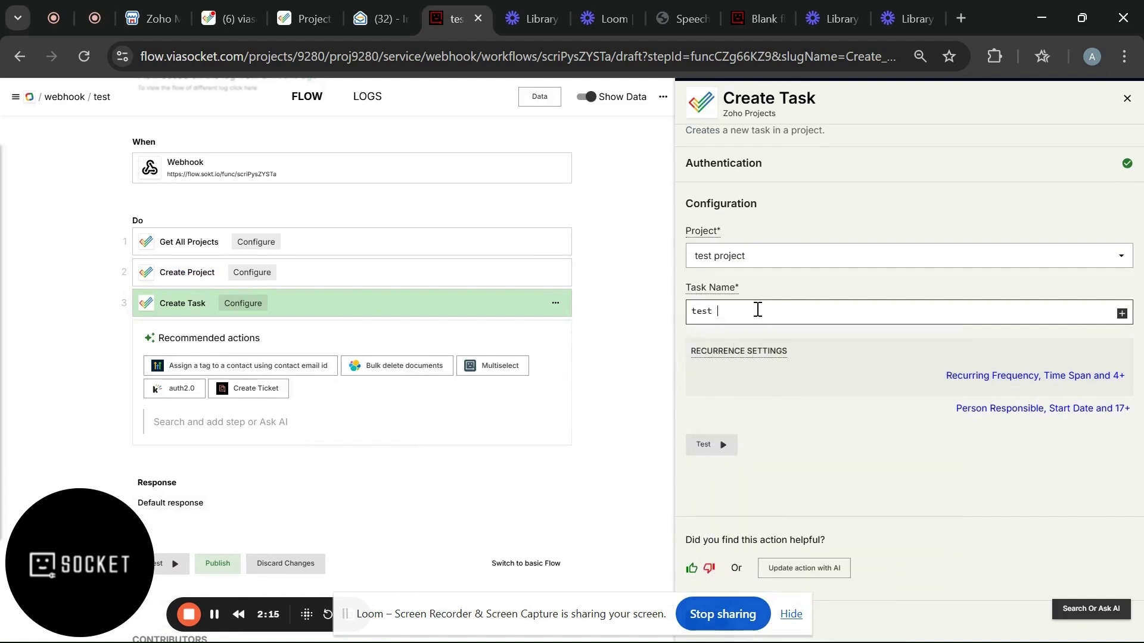
{"action": "type", "text": " ts"}
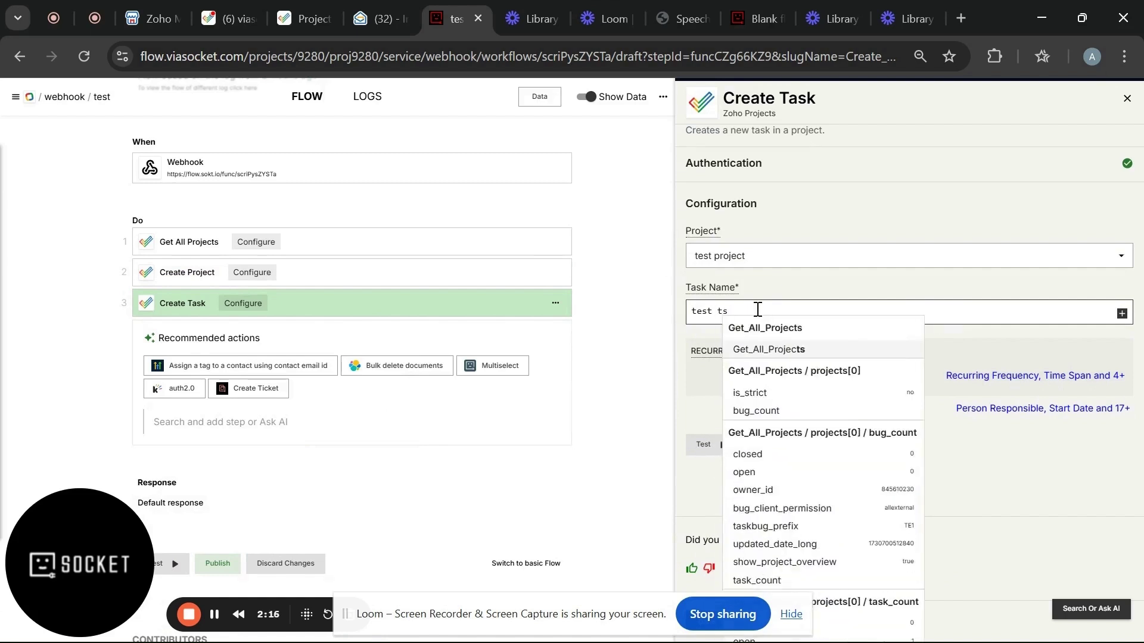
{"action": "key", "text": "BackSpace"}
{"action": "type", "text": "a"}
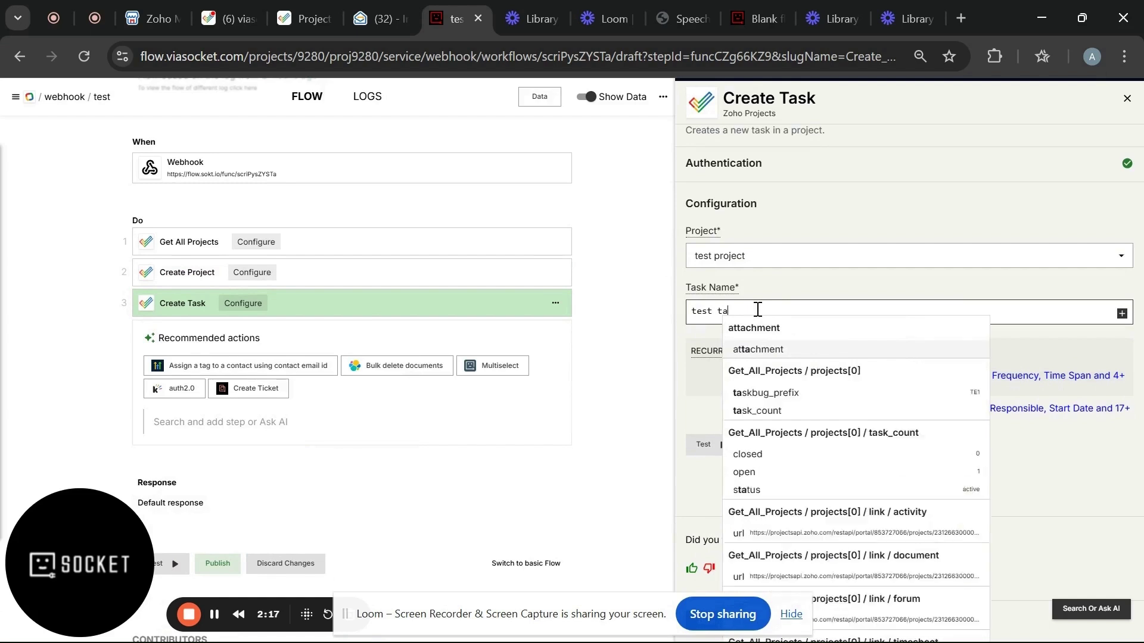
{"action": "type", "text": "sk"}
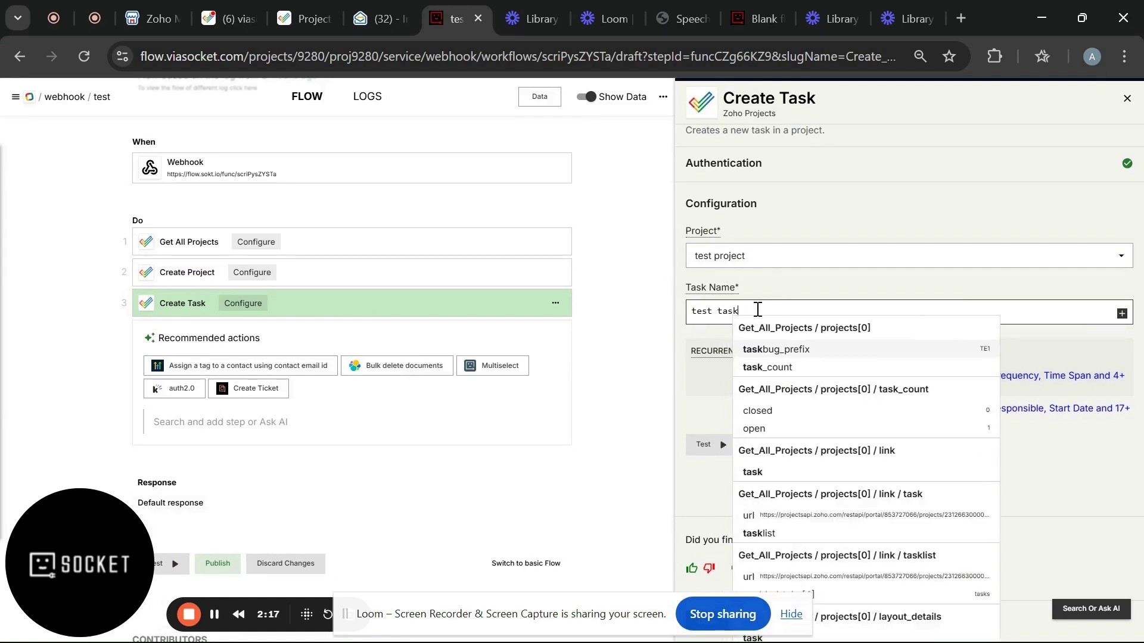
{"action": "scroll", "coordinate": [757, 310], "scroll_direction": "down", "scroll_amount": 1}
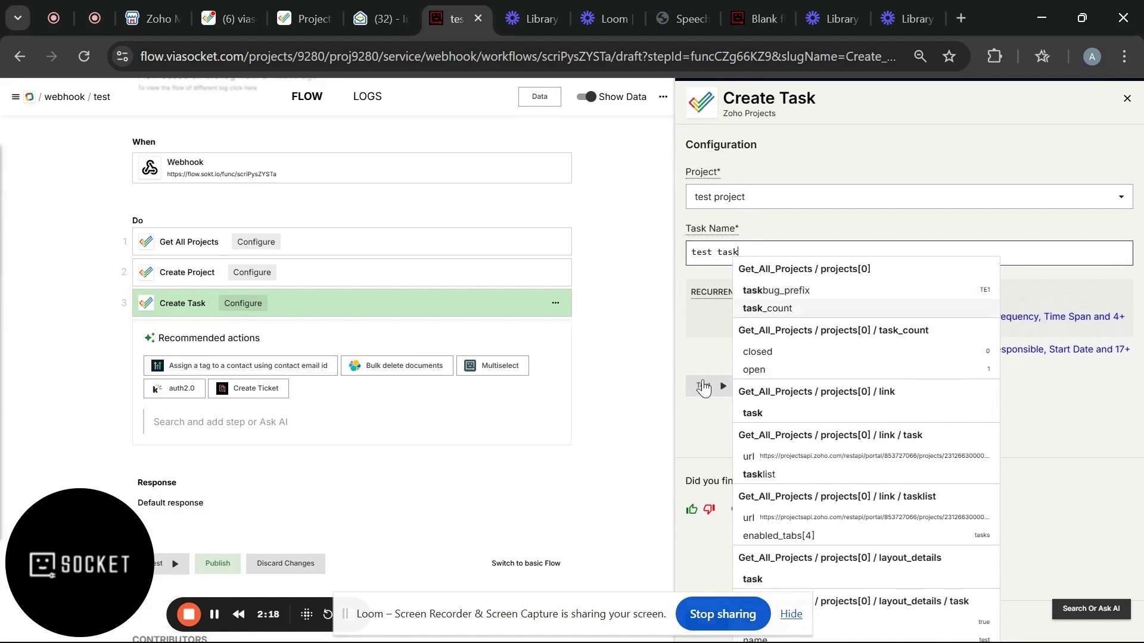
Test the Create Task step and review the response showing success true and key TP1-T1
{"action": "left_click", "coordinate": [703, 388]}
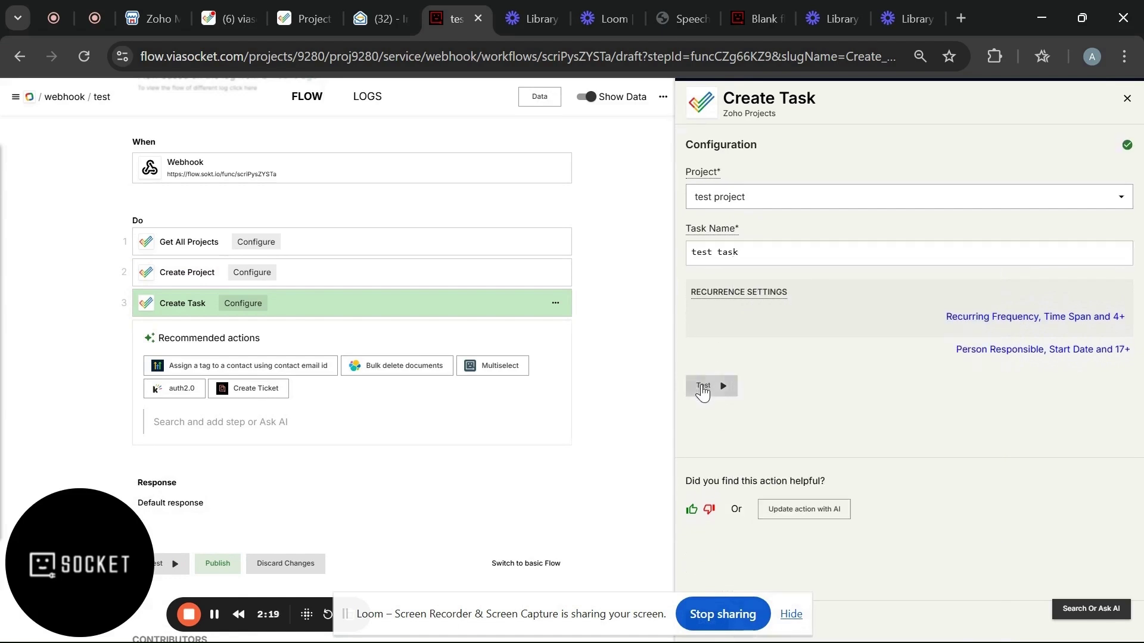
{"action": "left_click", "coordinate": [702, 387]}
{"action": "scroll", "coordinate": [702, 388], "scroll_direction": "down", "scroll_amount": 1}
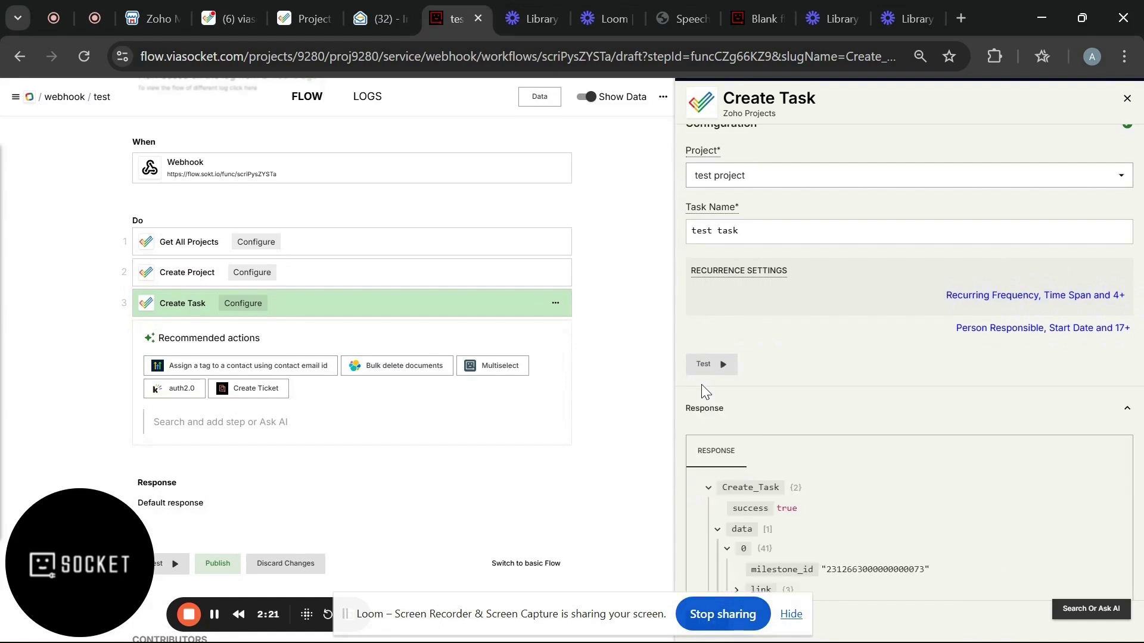
{"action": "scroll", "coordinate": [702, 384], "scroll_direction": "down", "scroll_amount": 4}
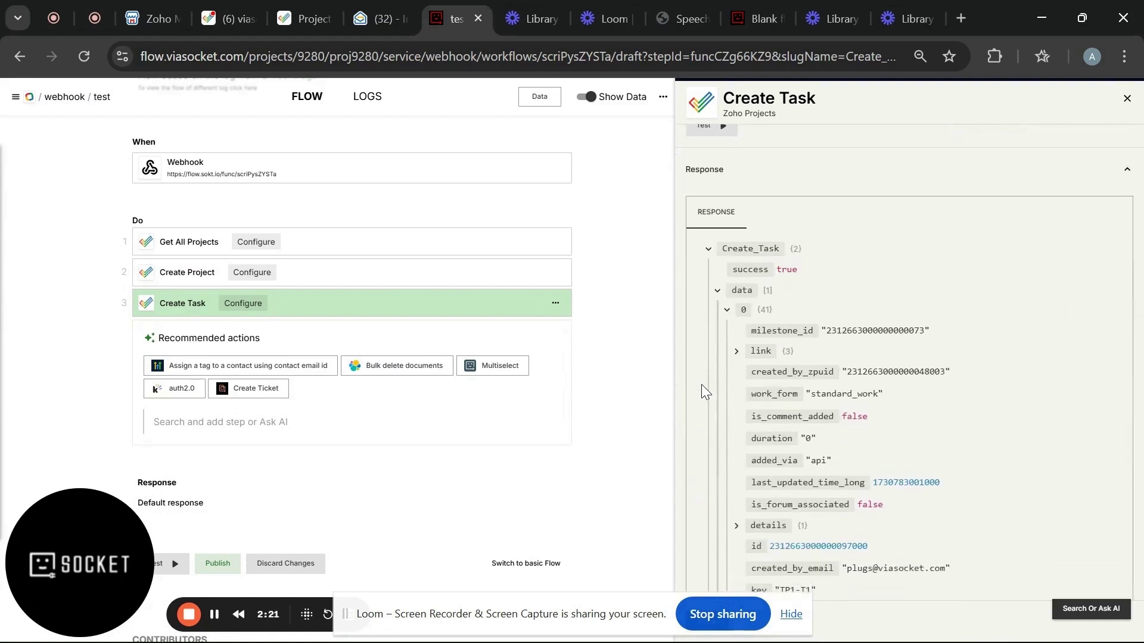
{"action": "scroll", "coordinate": [702, 385], "scroll_direction": "down", "scroll_amount": 2}
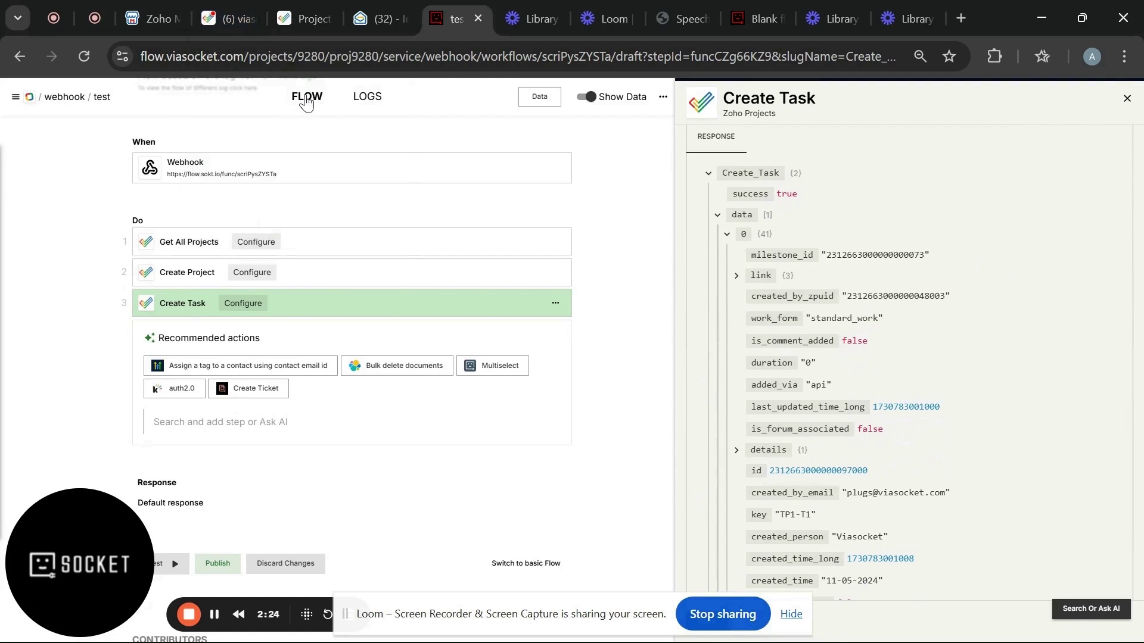
Find task TP1-T1 in Zoho Projects' Tasks list, then go back to the viaSocket flow
{"action": "left_click", "coordinate": [229, 21]}
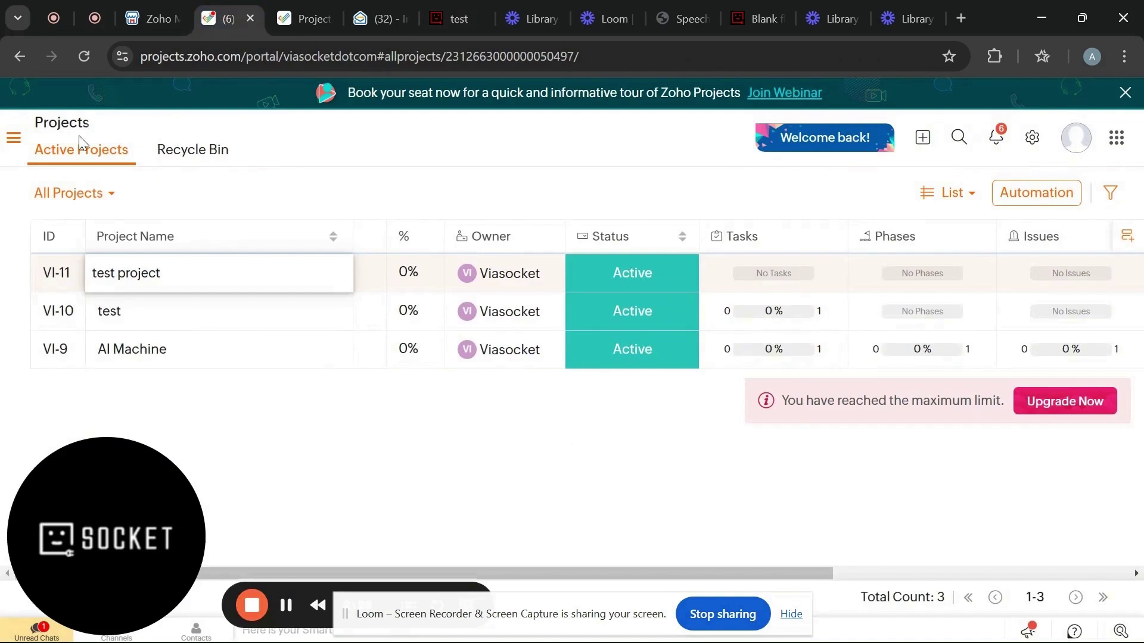
{"action": "left_click", "coordinate": [14, 139]}
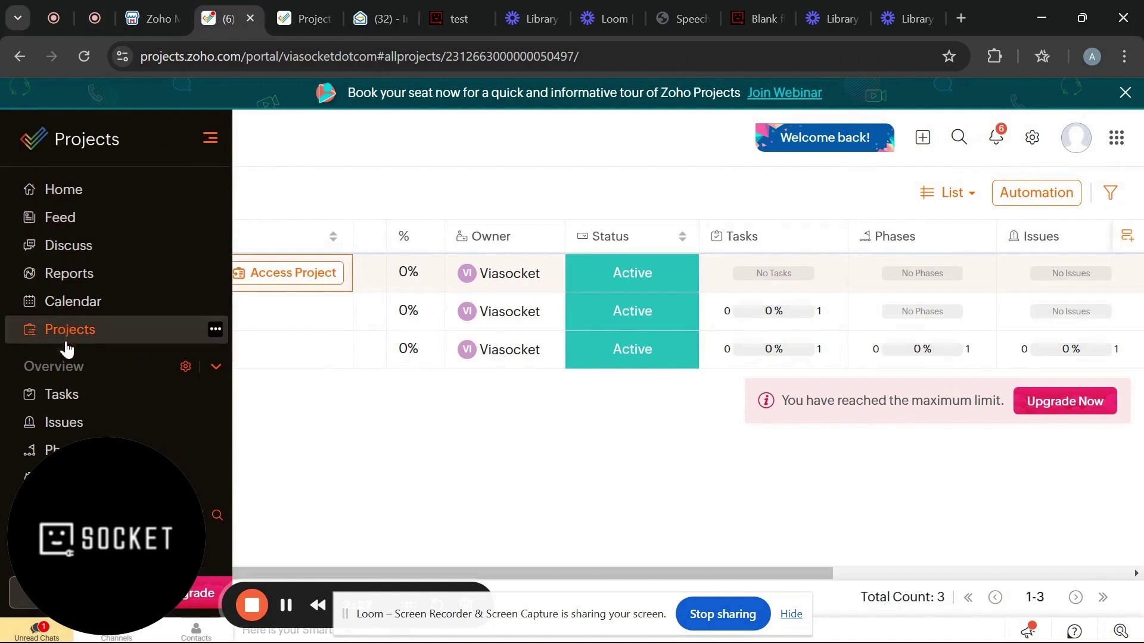
{"action": "left_click", "coordinate": [62, 397]}
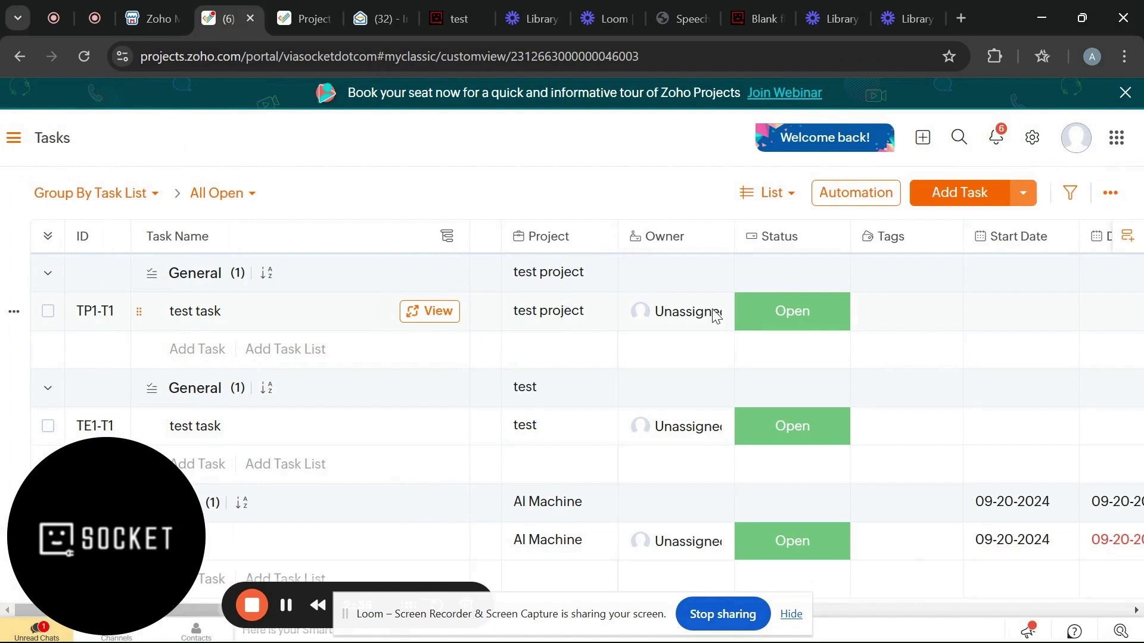
{"action": "scroll", "coordinate": [713, 315], "scroll_direction": "right", "scroll_amount": 3}
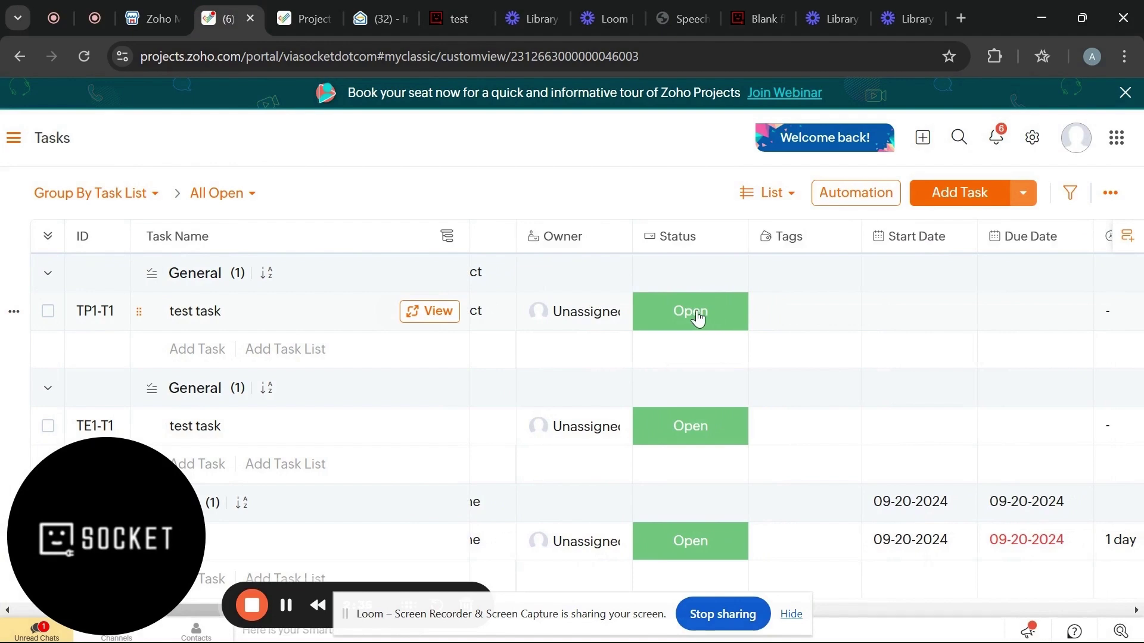
{"action": "scroll", "coordinate": [695, 317], "scroll_direction": "right", "scroll_amount": 5}
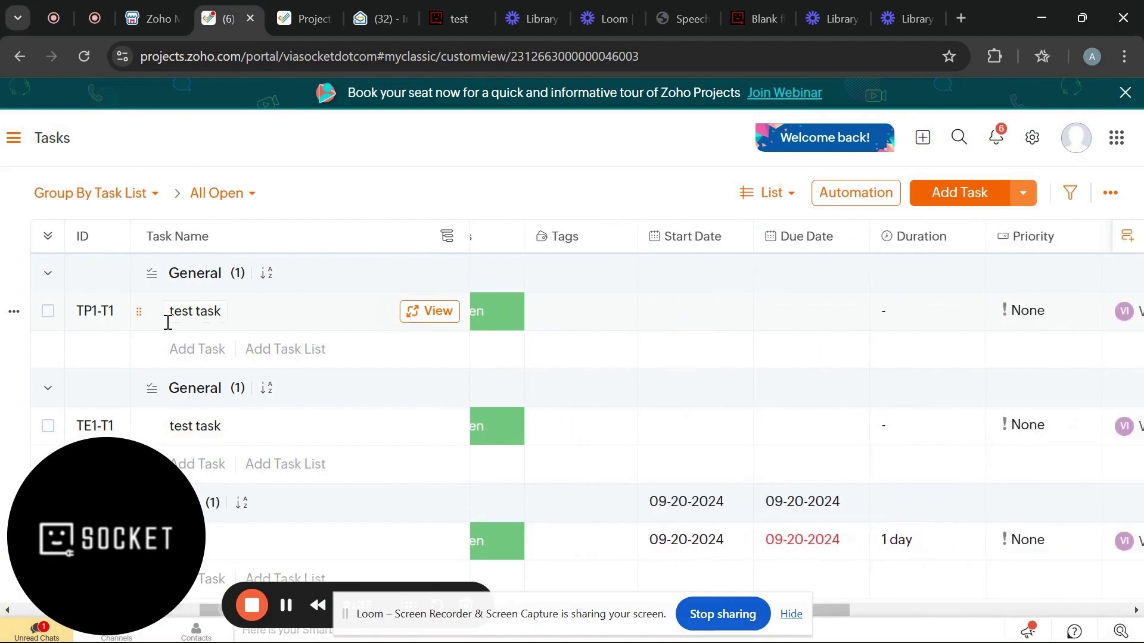
{"action": "left_click", "coordinate": [48, 311]}
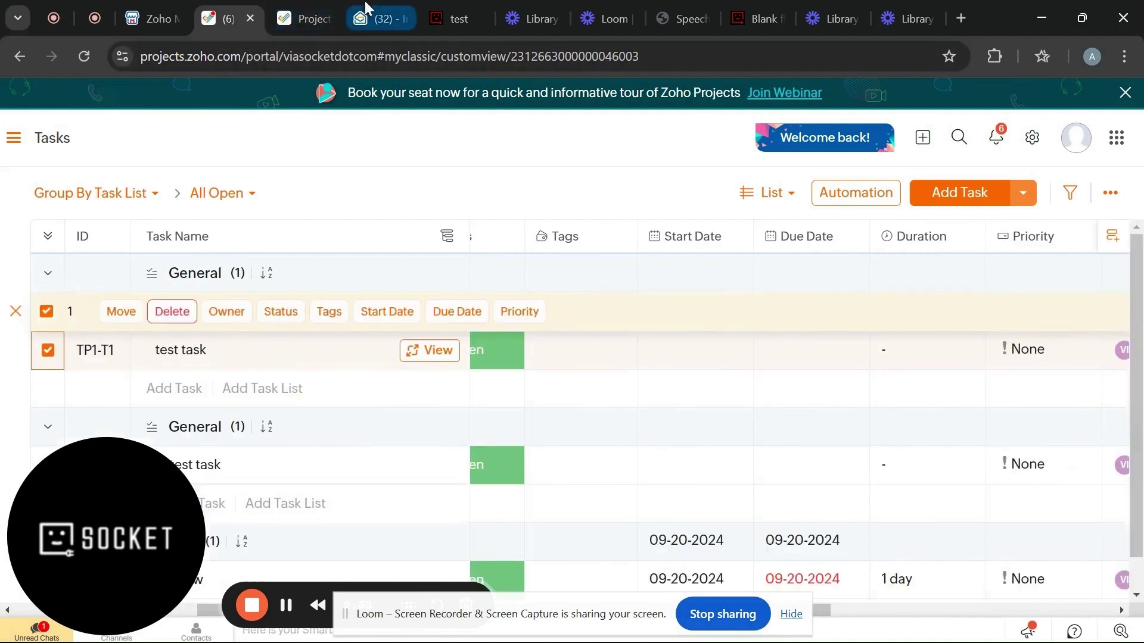
{"action": "left_click", "coordinate": [455, 12]}
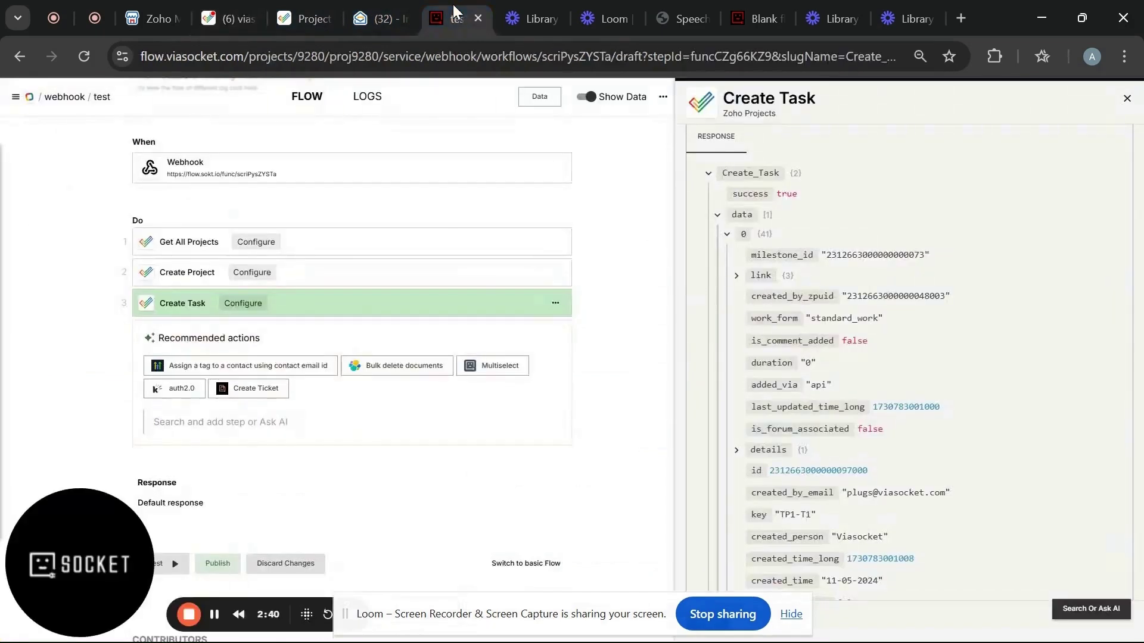